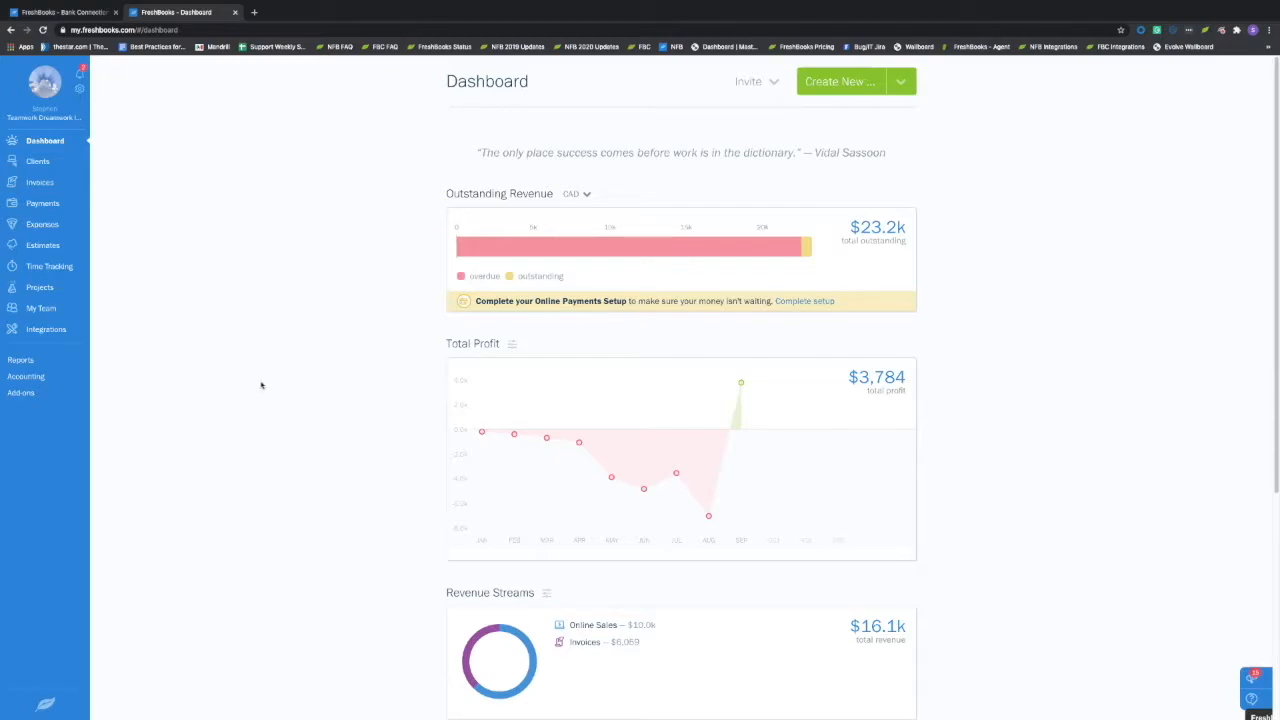
Look over the available reports on the Reports page and open the Accounting page
left_click(57, 361)
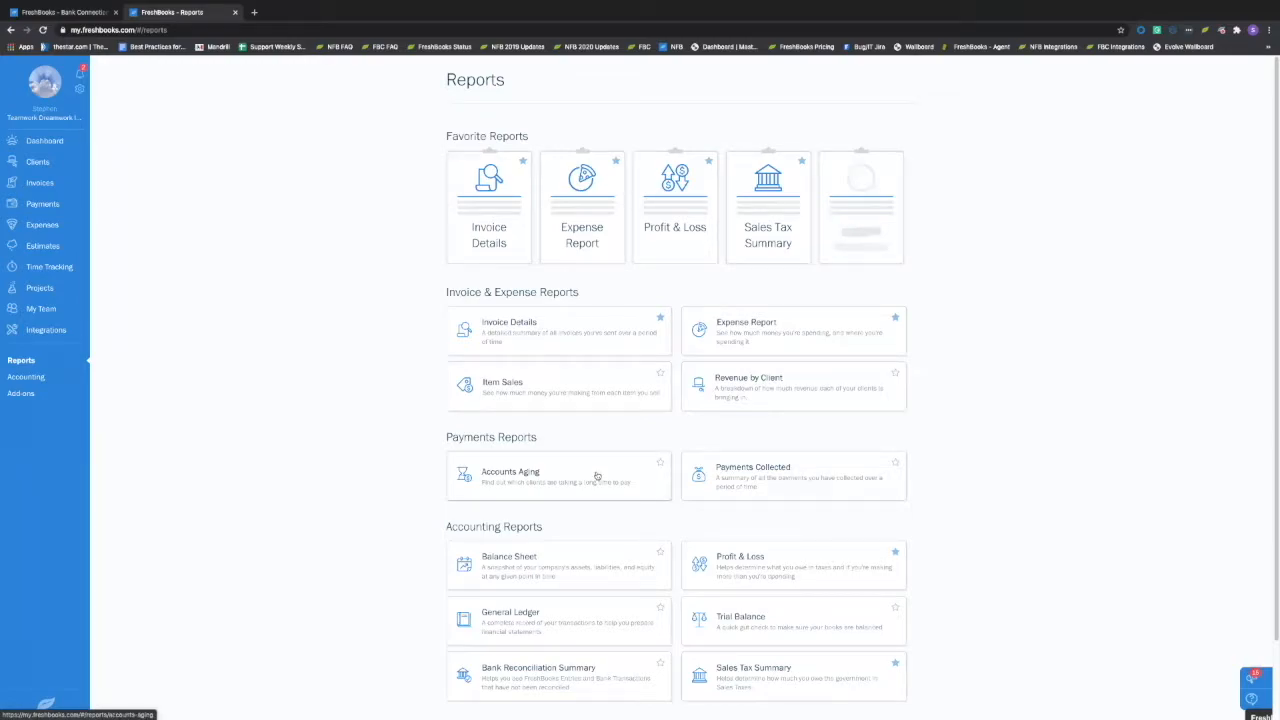
scroll(596, 476, "down", 1)
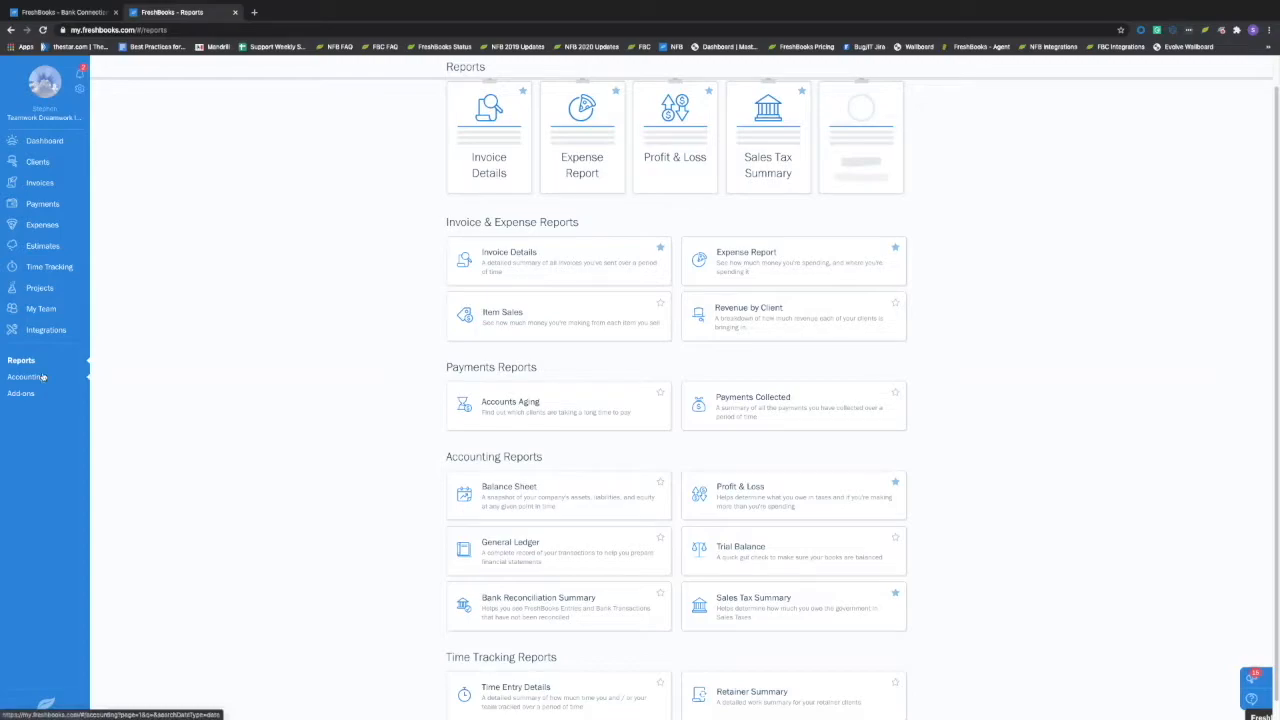
left_click(76, 375)
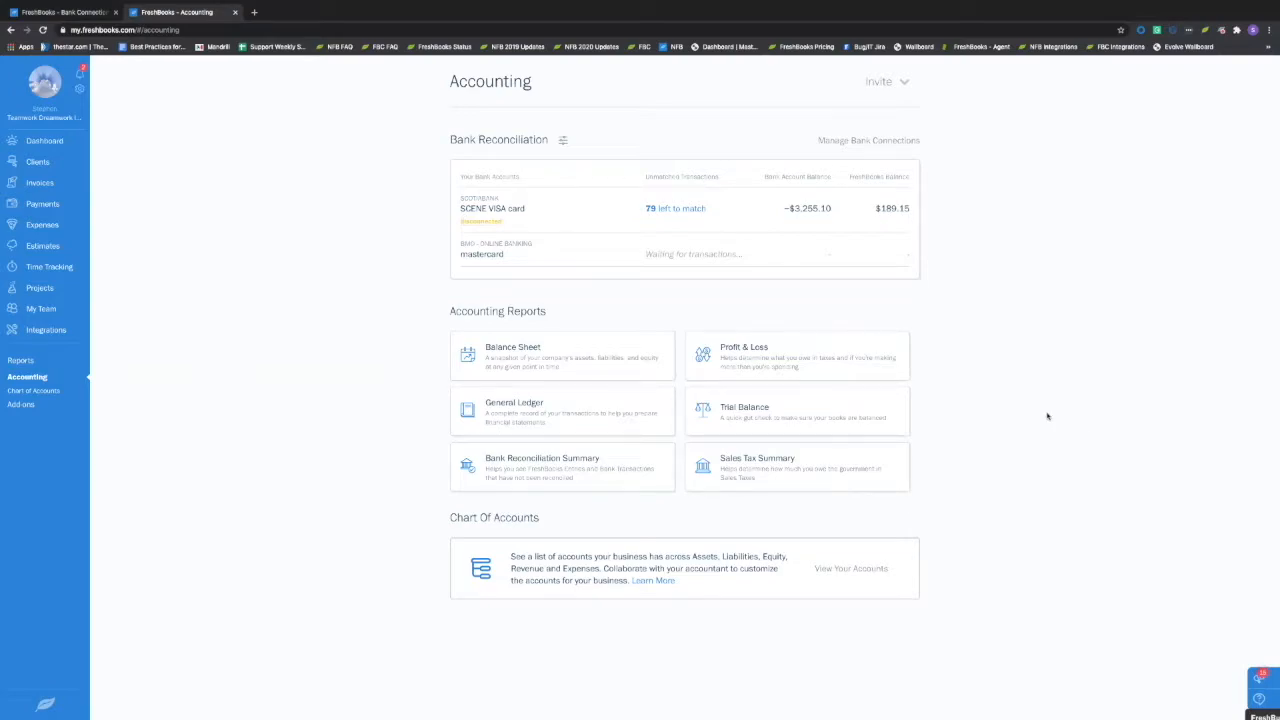
View the Balance Sheet report, check the balance date choices in its filters, and return to the Accounting page
left_click(643, 352)
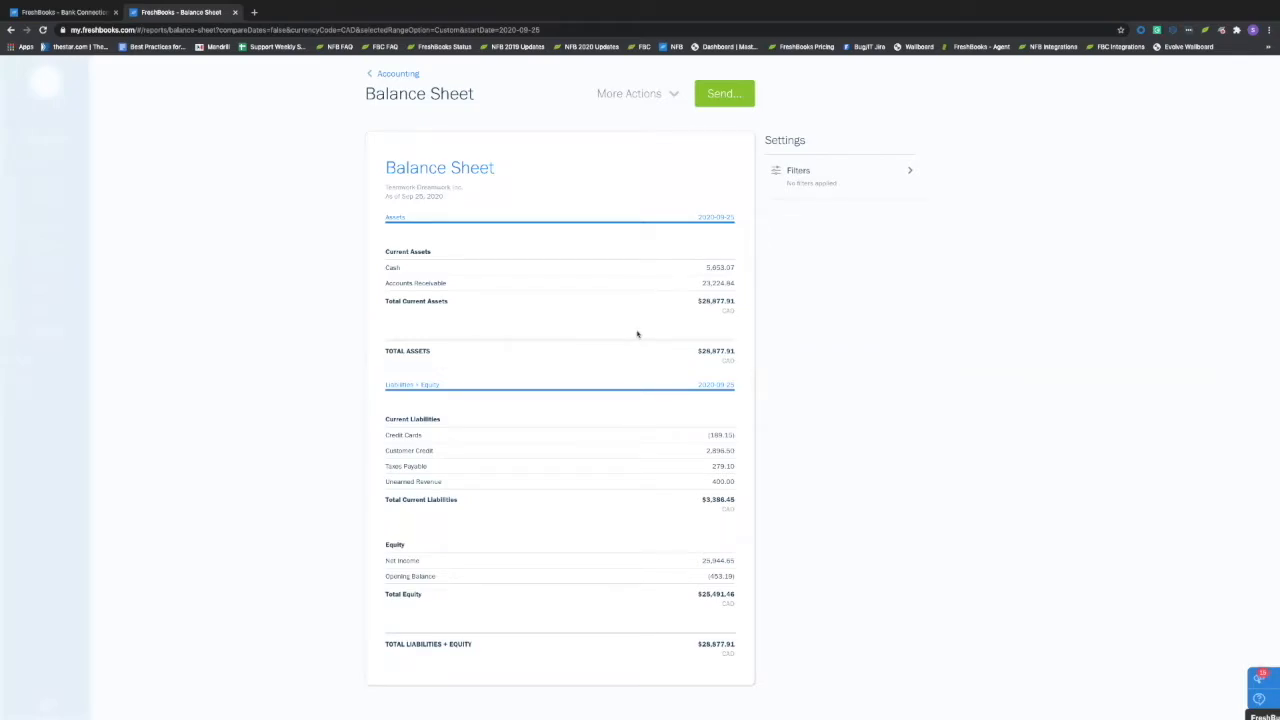
left_click(797, 175)
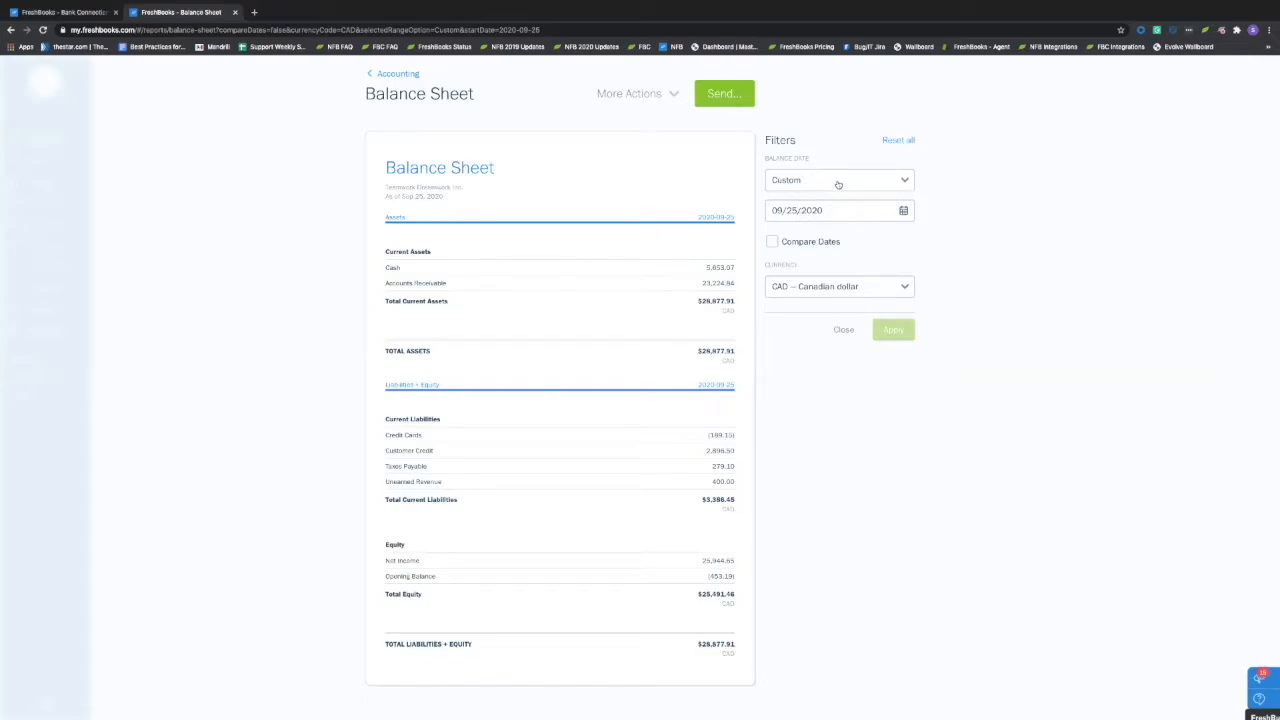
left_click(838, 186)
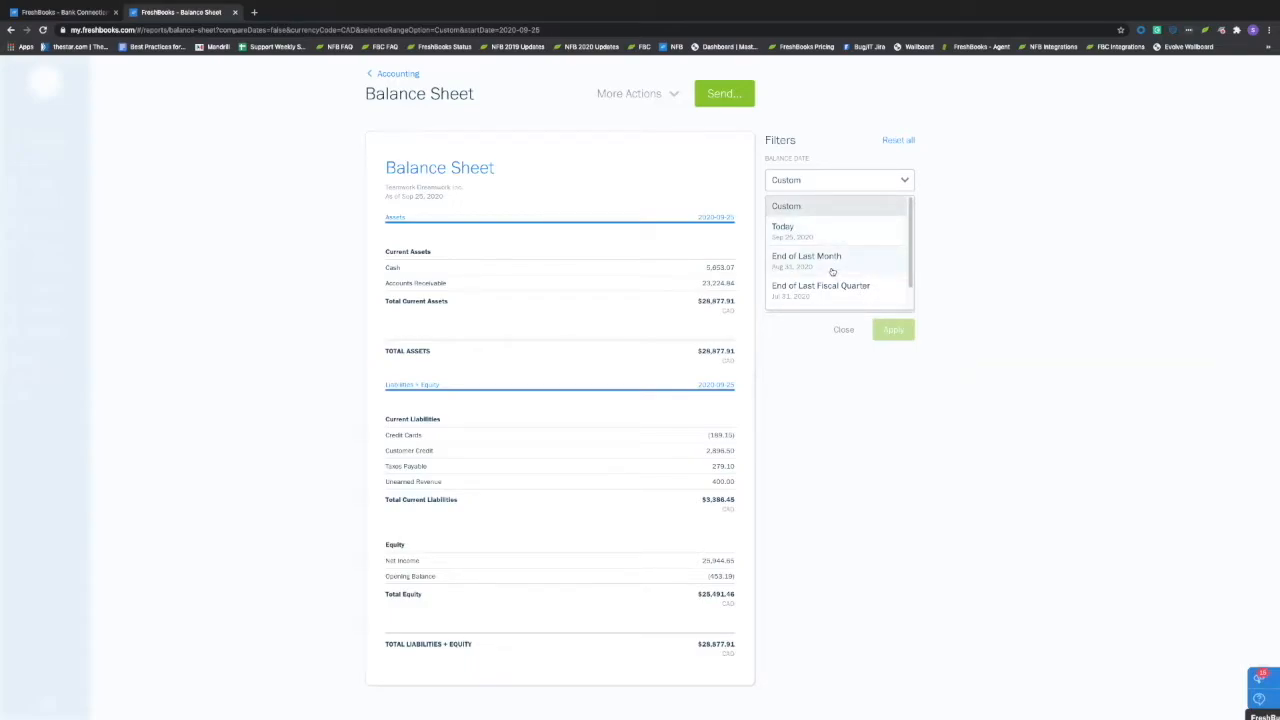
scroll(831, 271, "down", 1)
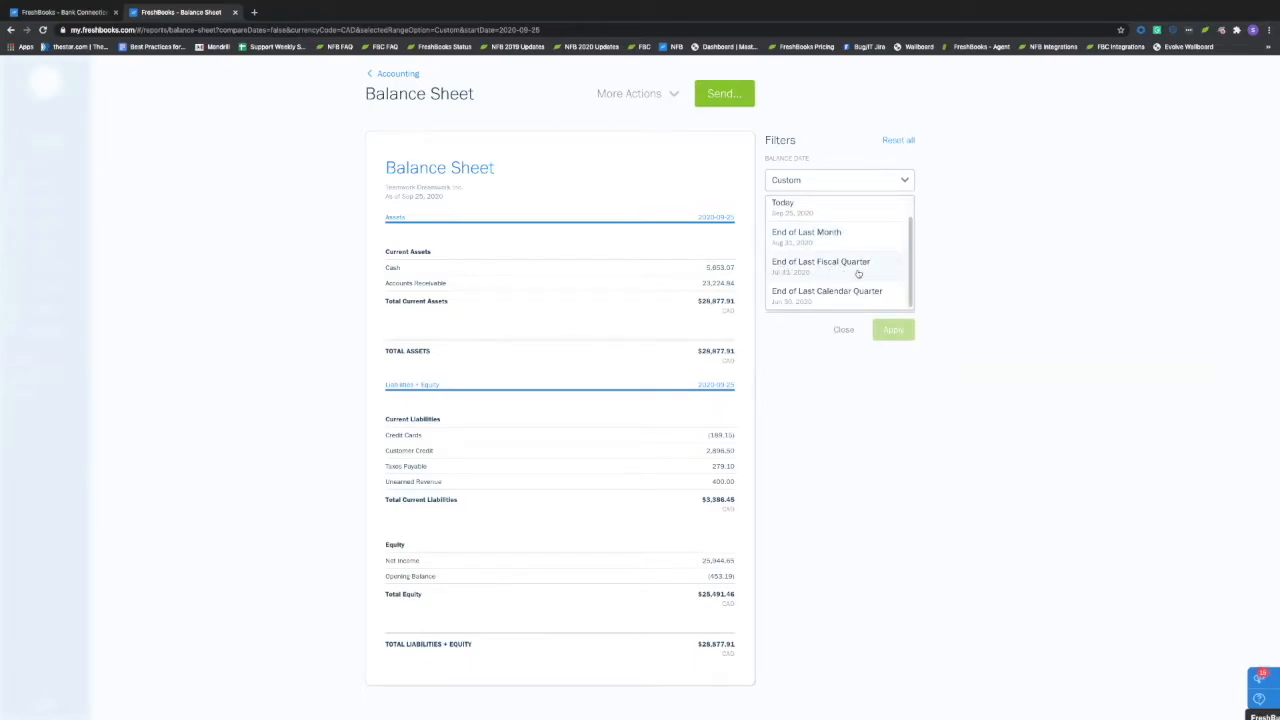
left_click(855, 331)
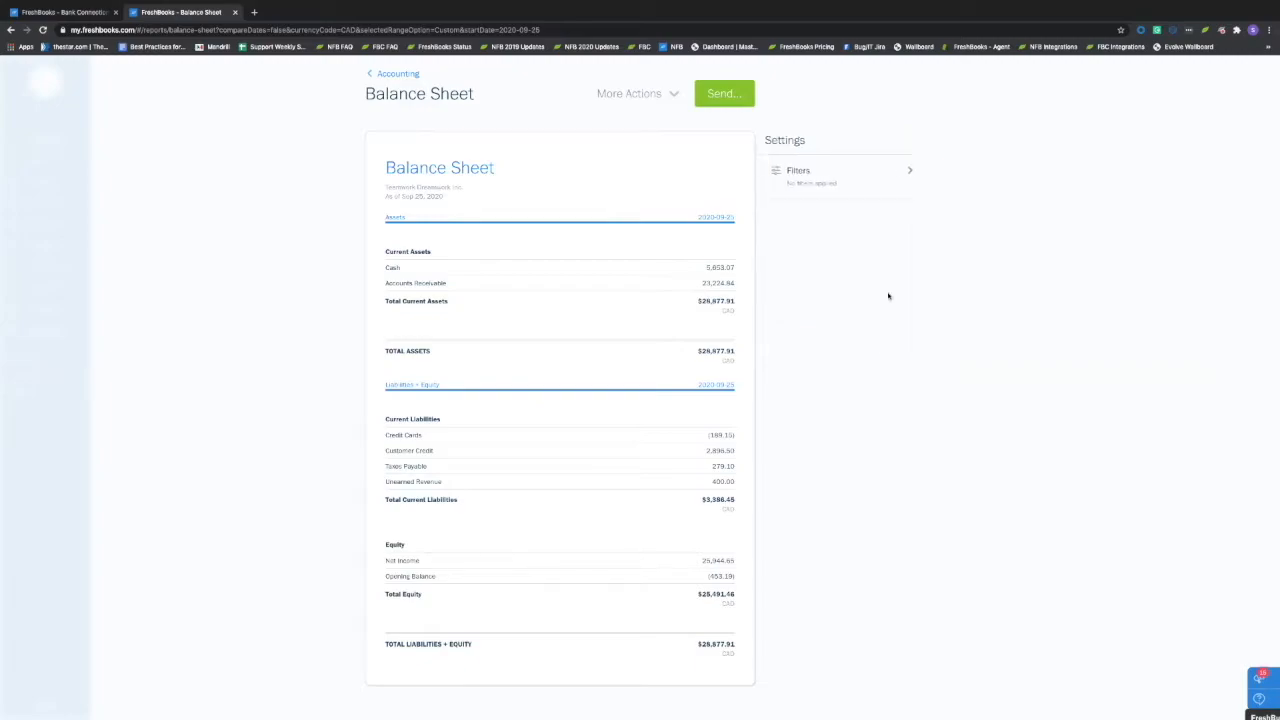
left_click(396, 74)
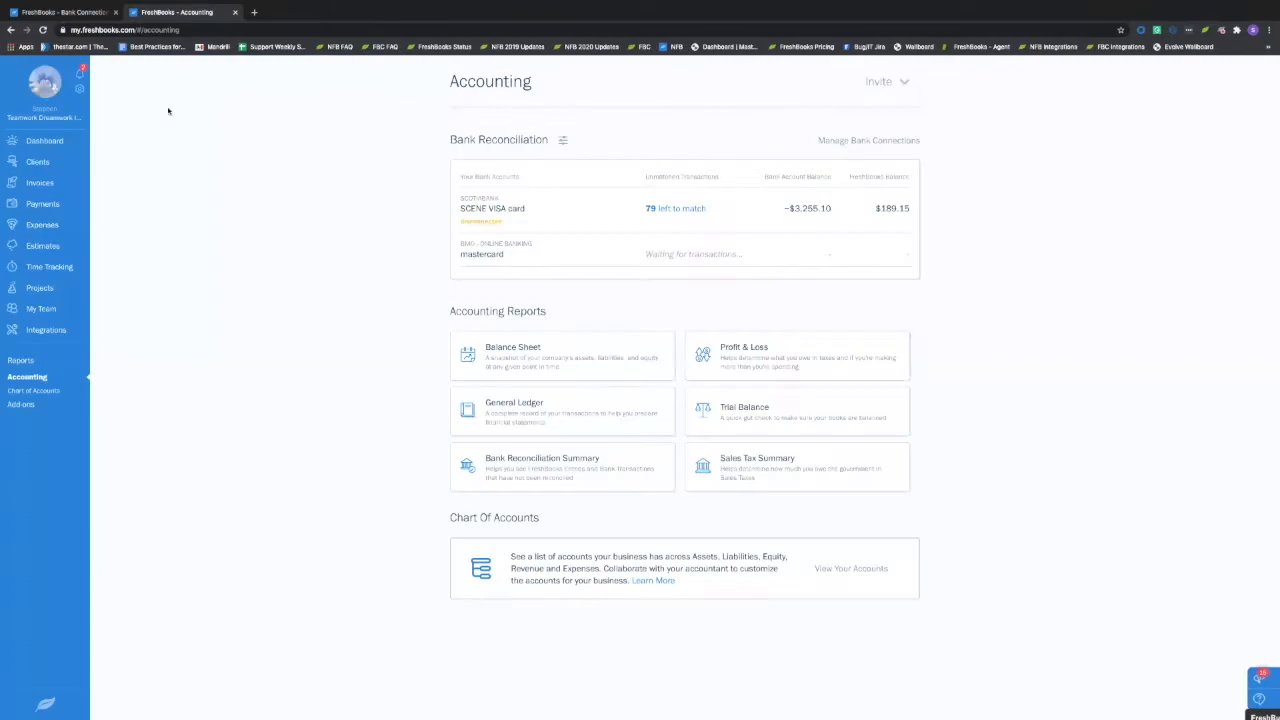
Open the Company Profile settings to view the company's fiscal year end
left_click(78, 93)
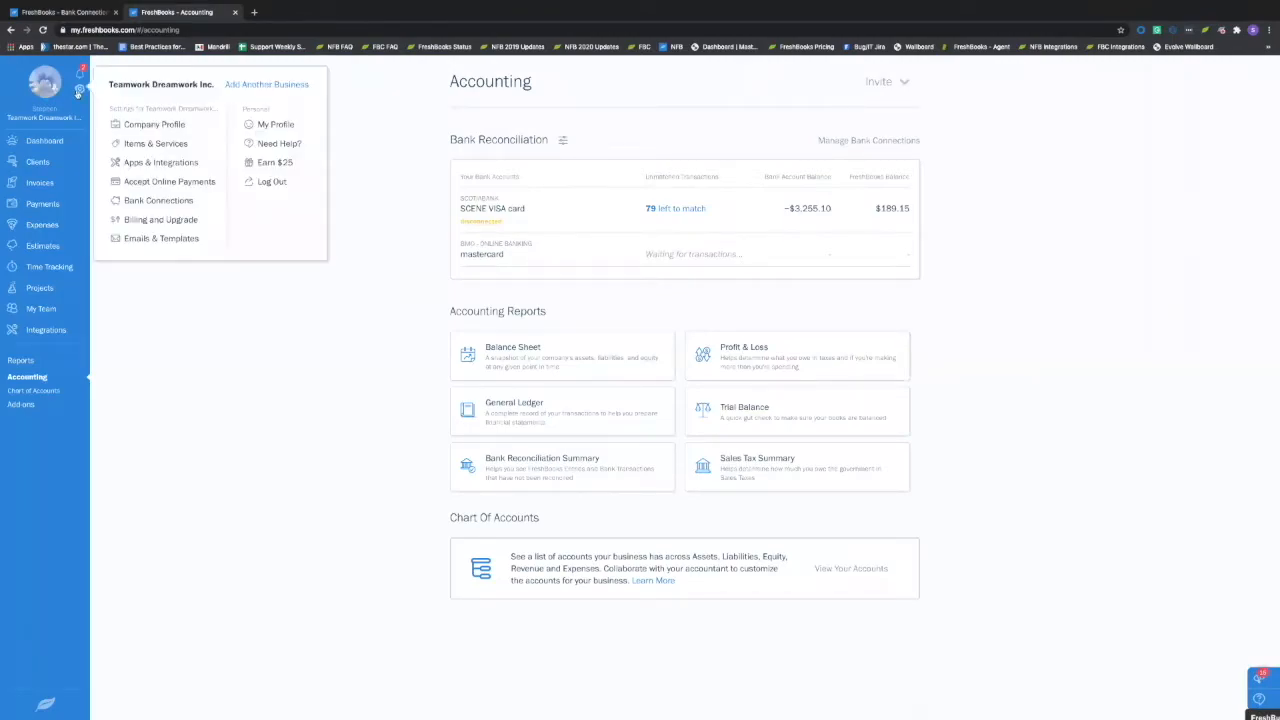
left_click(147, 125)
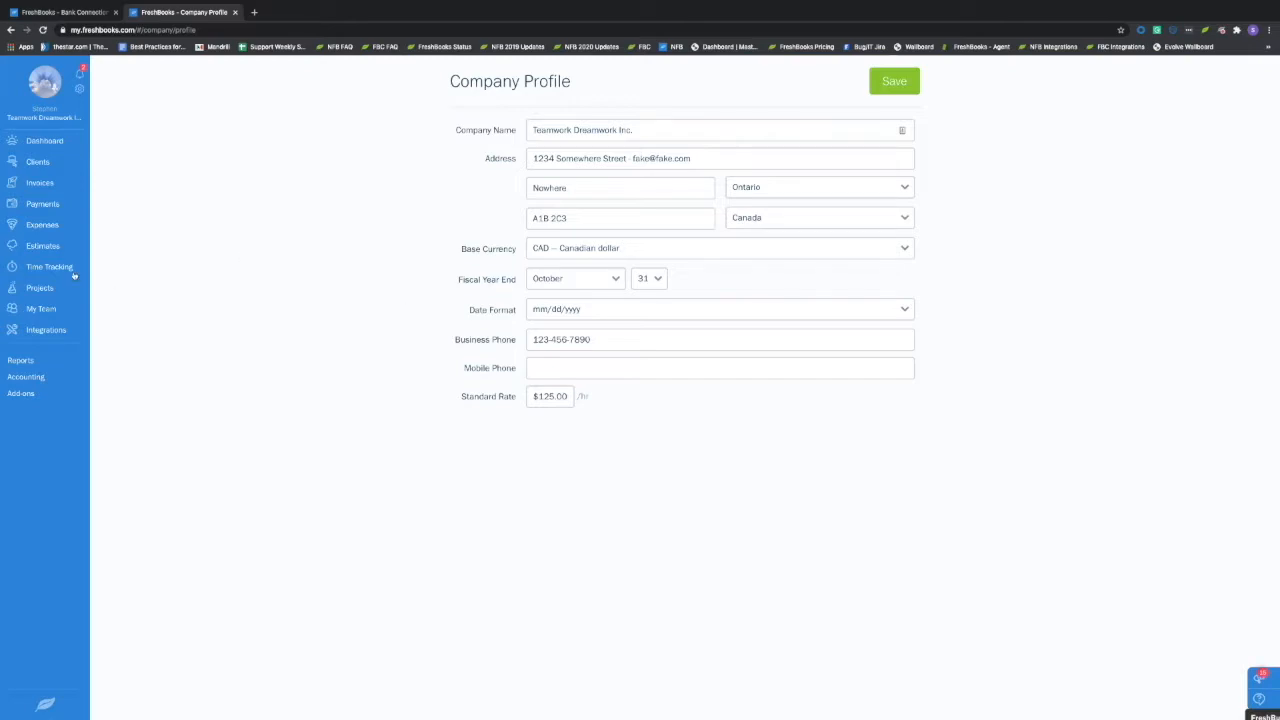
Open the Expenses page and examine the vendors, categories and sources in the All Expenses list
left_click(59, 227)
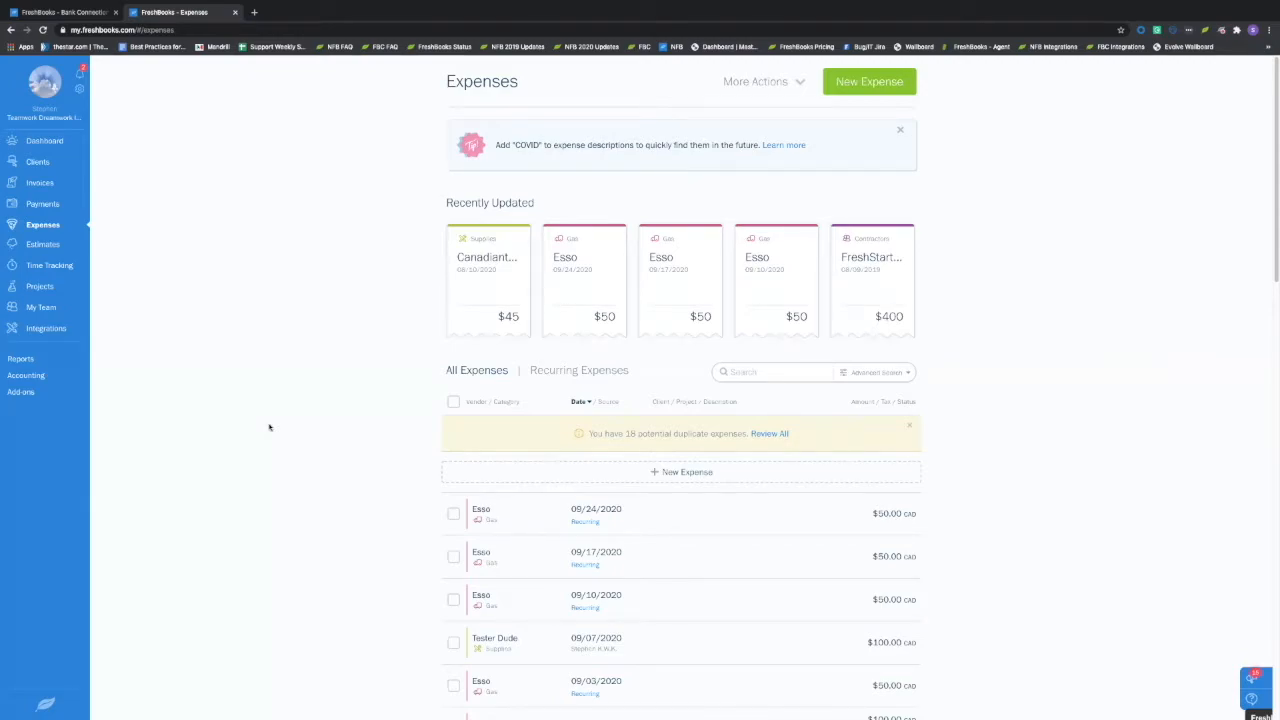
scroll(240, 340, "down", 3)
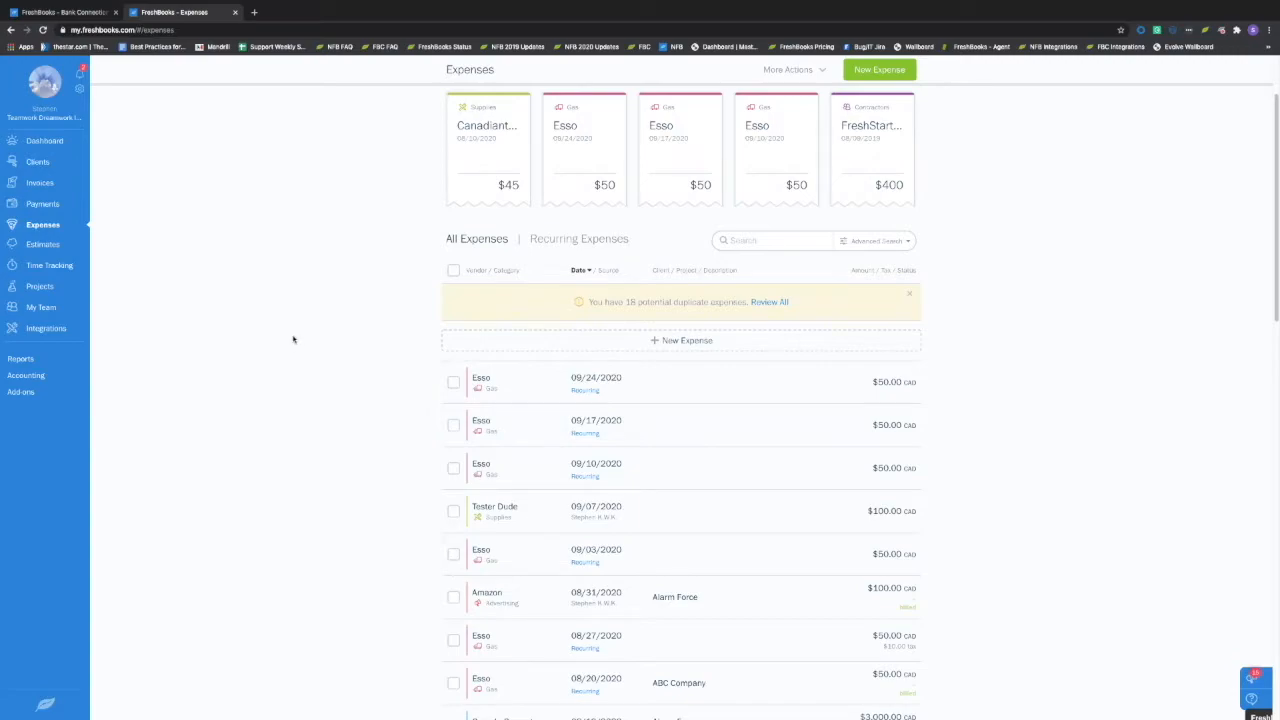
scroll(293, 339, "down", 1)
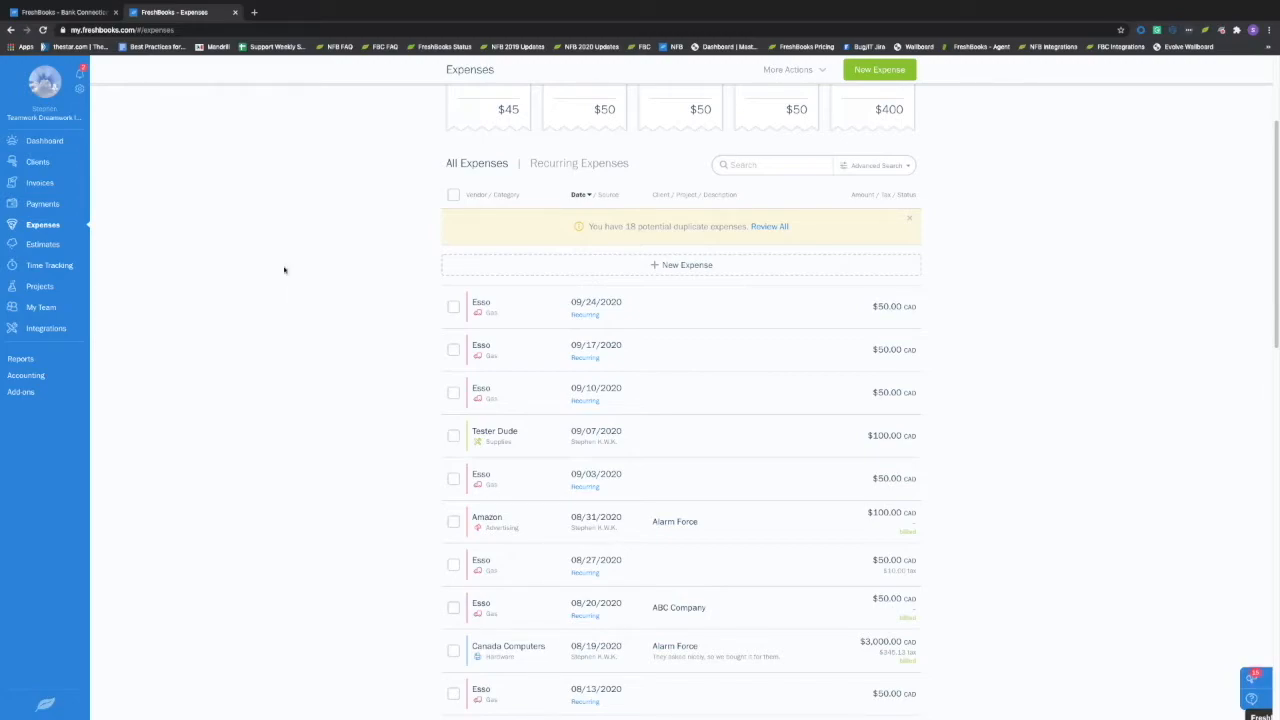
left_click(80, 88)
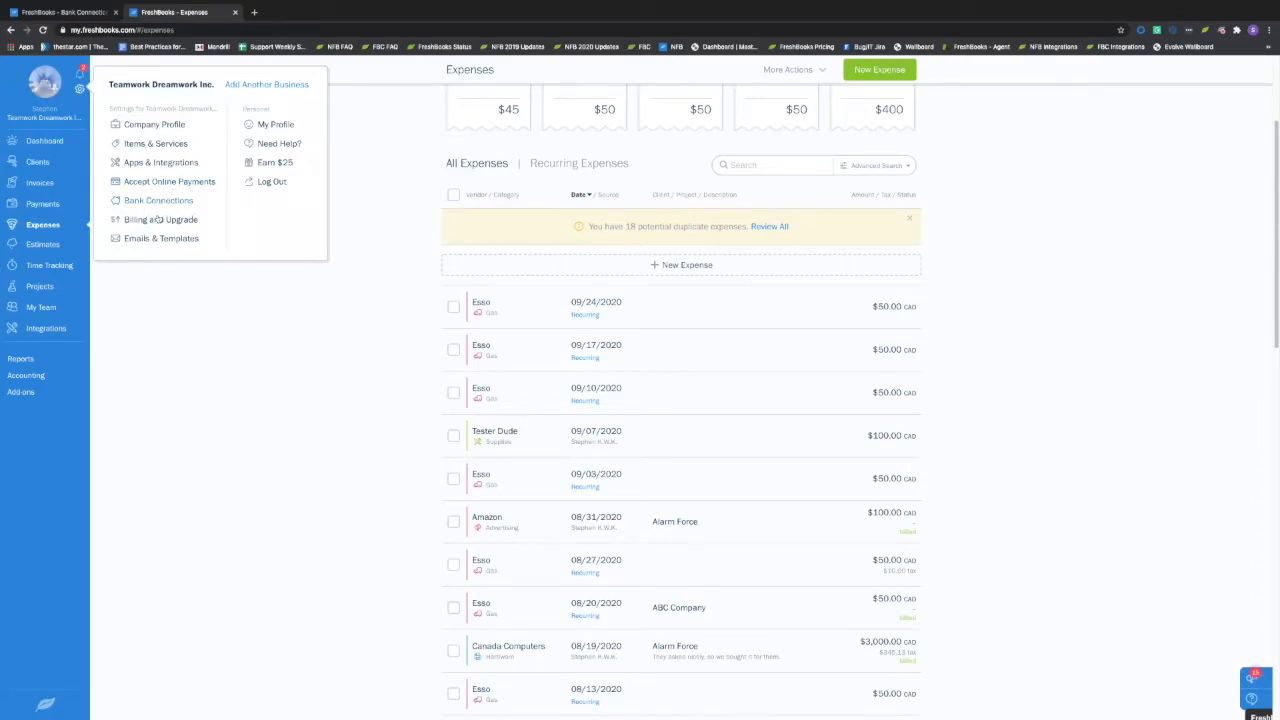
left_click(80, 88)
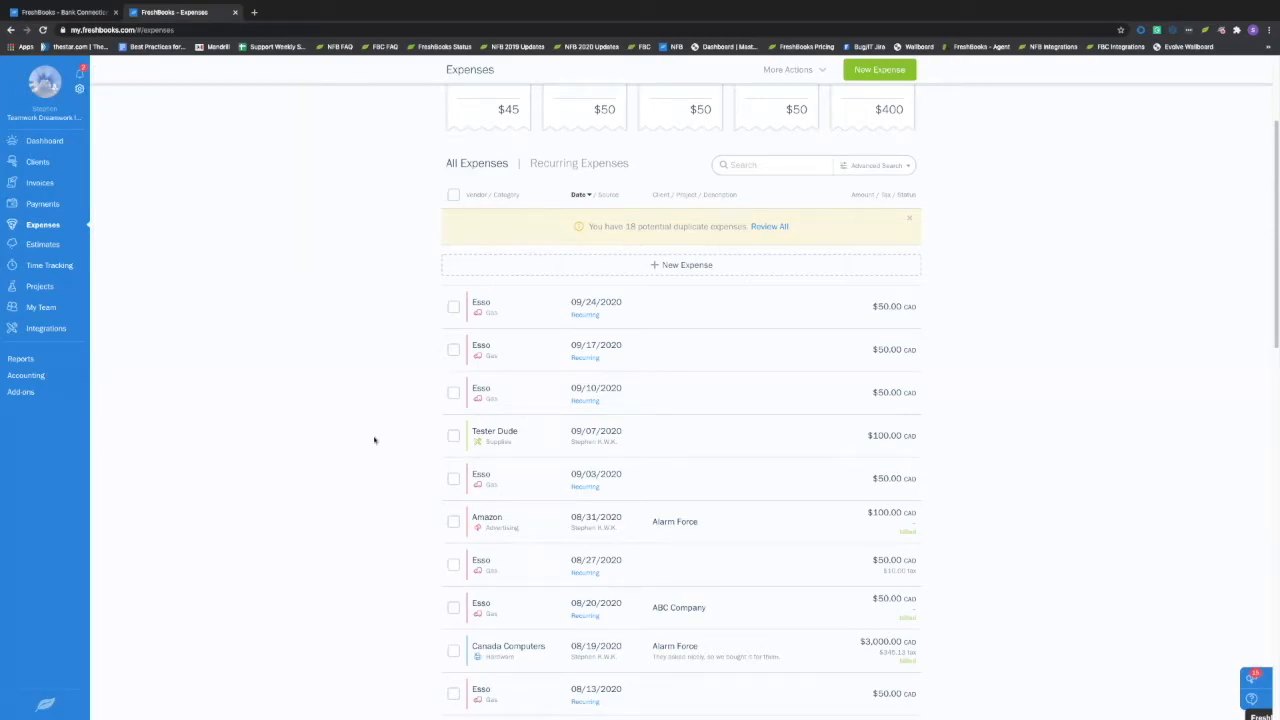
scroll(365, 435, "down", 1)
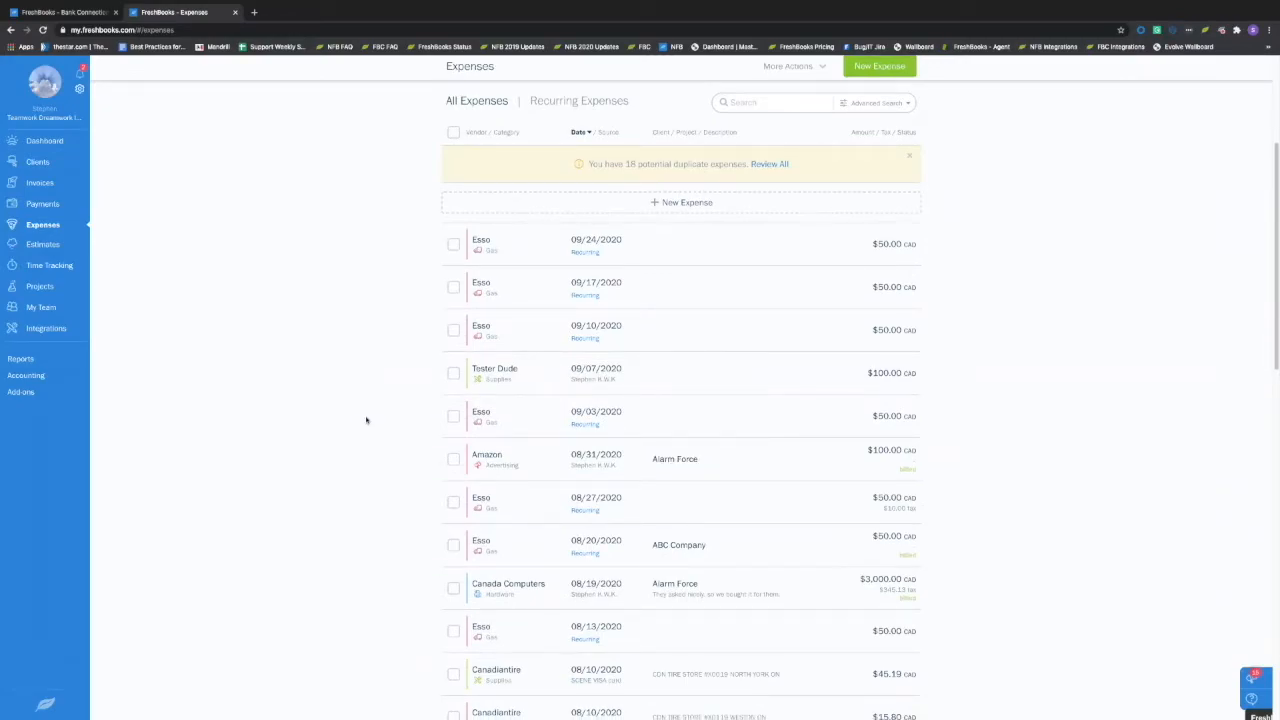
scroll(366, 420, "down", 1)
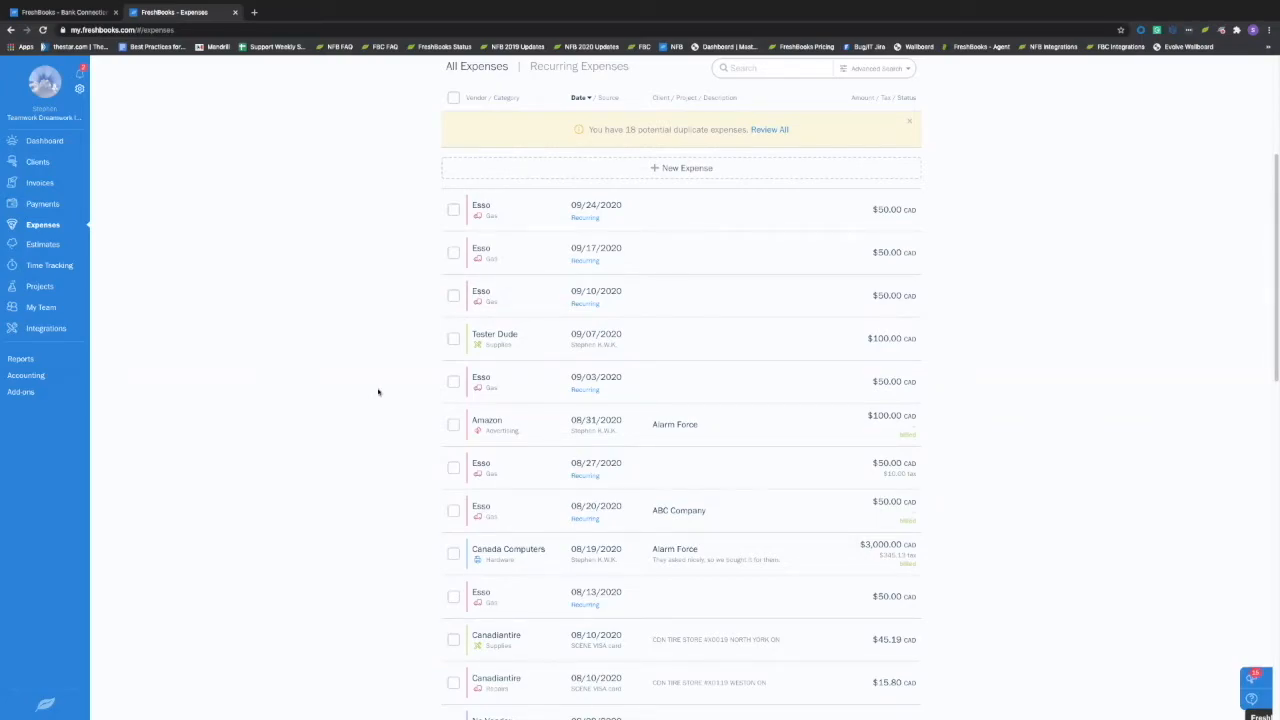
Open the 08/10/2020 Canadiantire expense for $45.19 and save it under the Supplies category
scroll(700, 460, "down", 1)
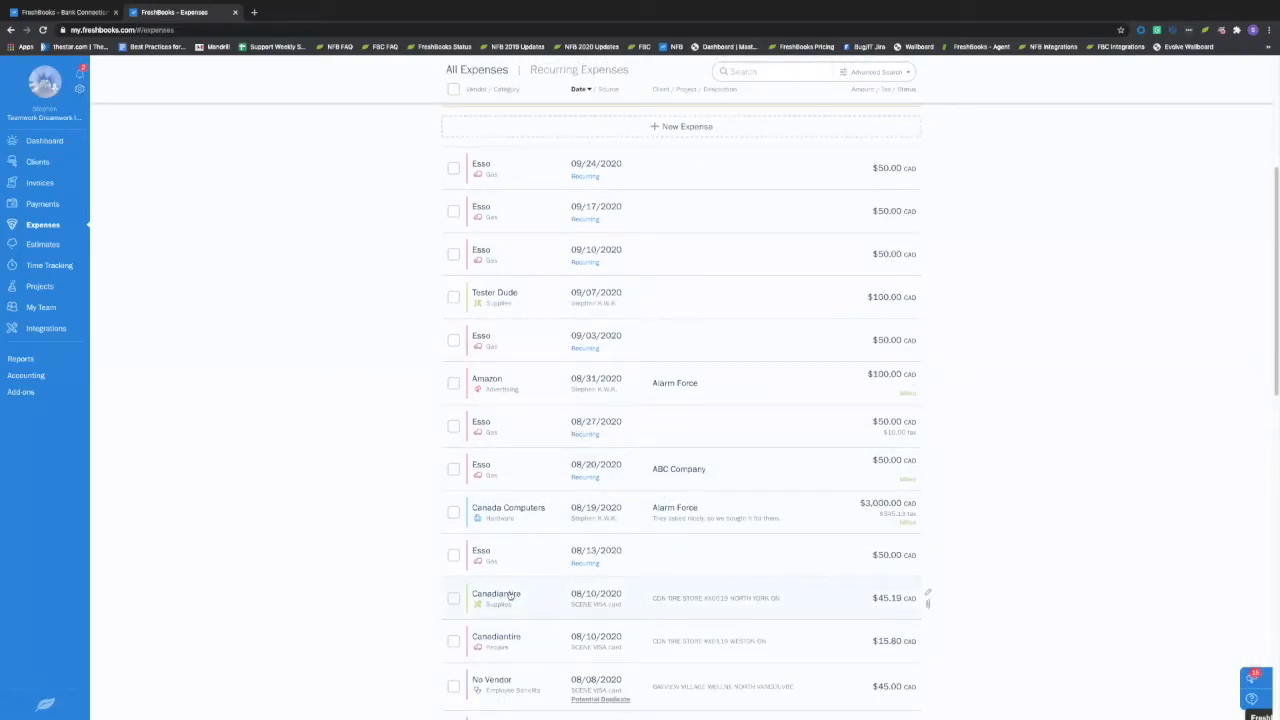
left_click(510, 595)
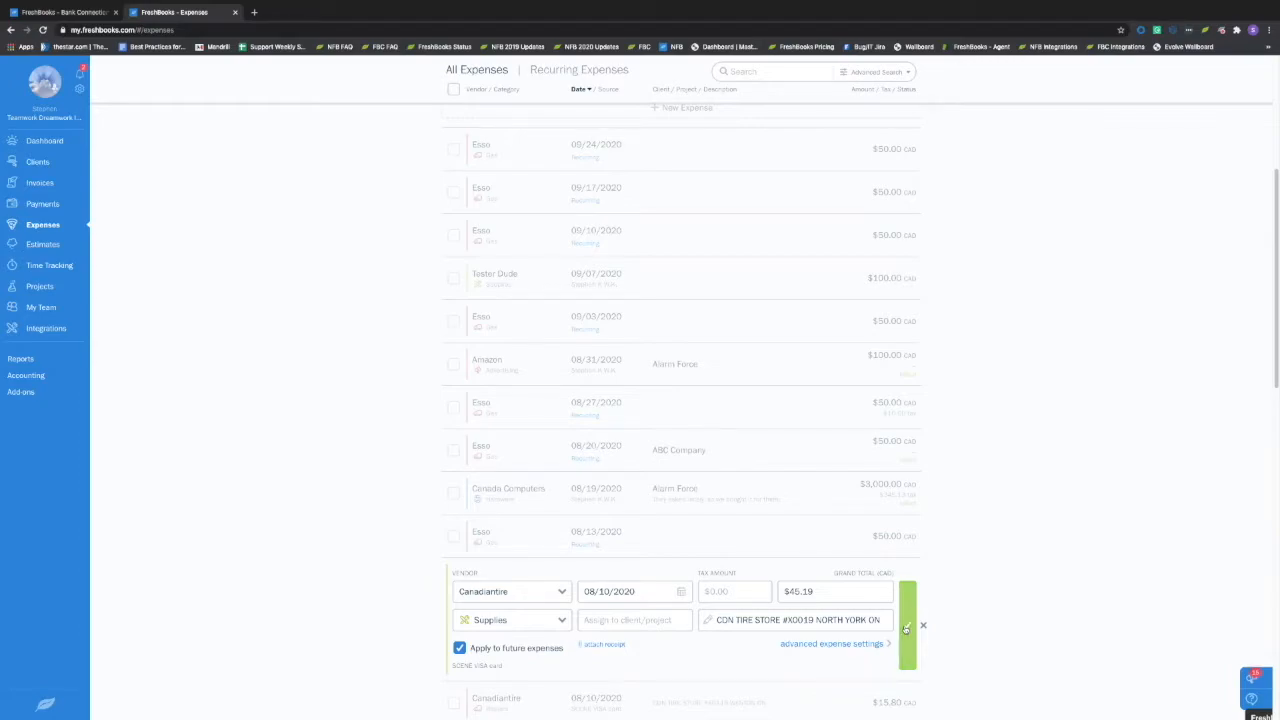
left_click(906, 627)
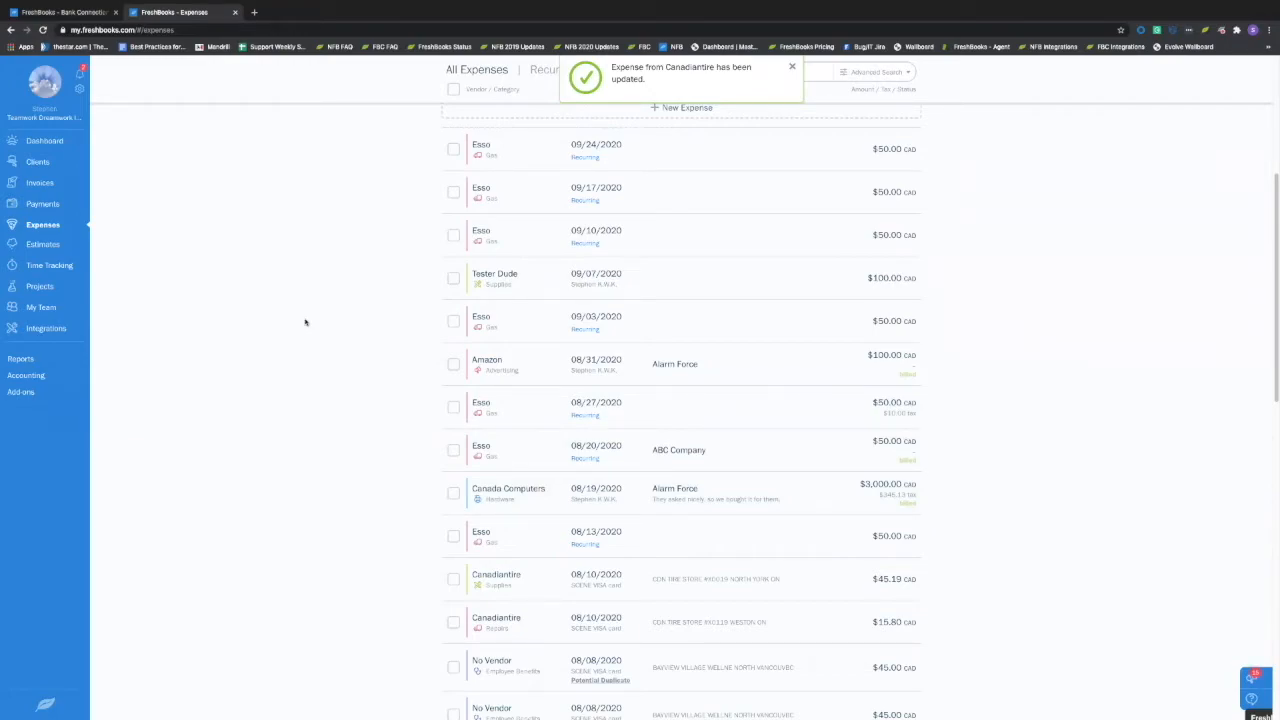
Open bank reconciliation for the Scotiabank SCENE VISA card from Accounting and skip the suggested matches
left_click(41, 377)
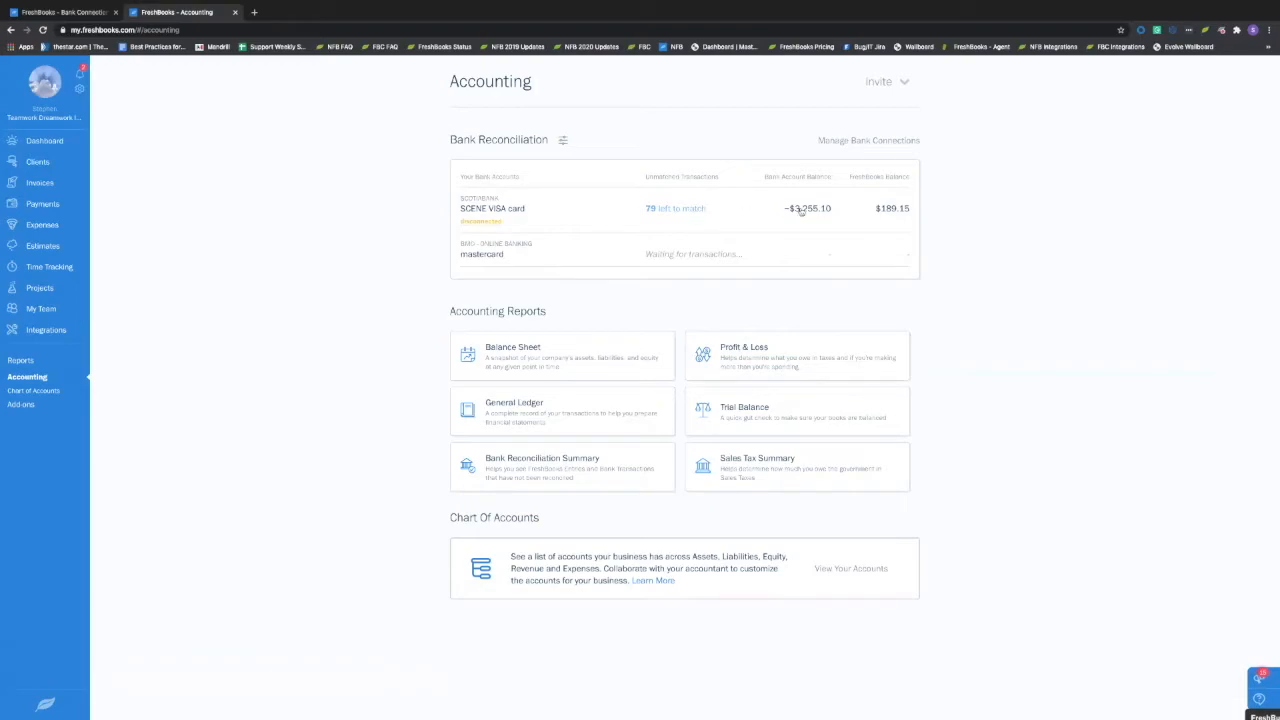
left_click(699, 210)
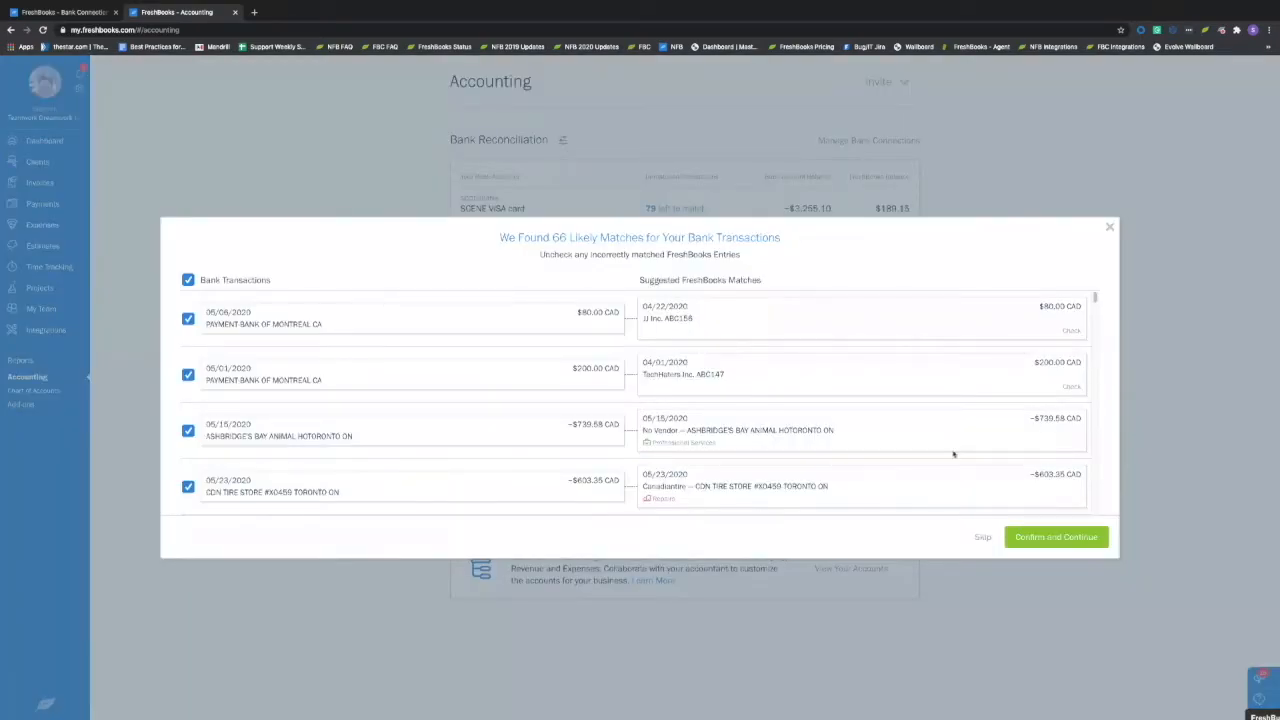
left_click(982, 537)
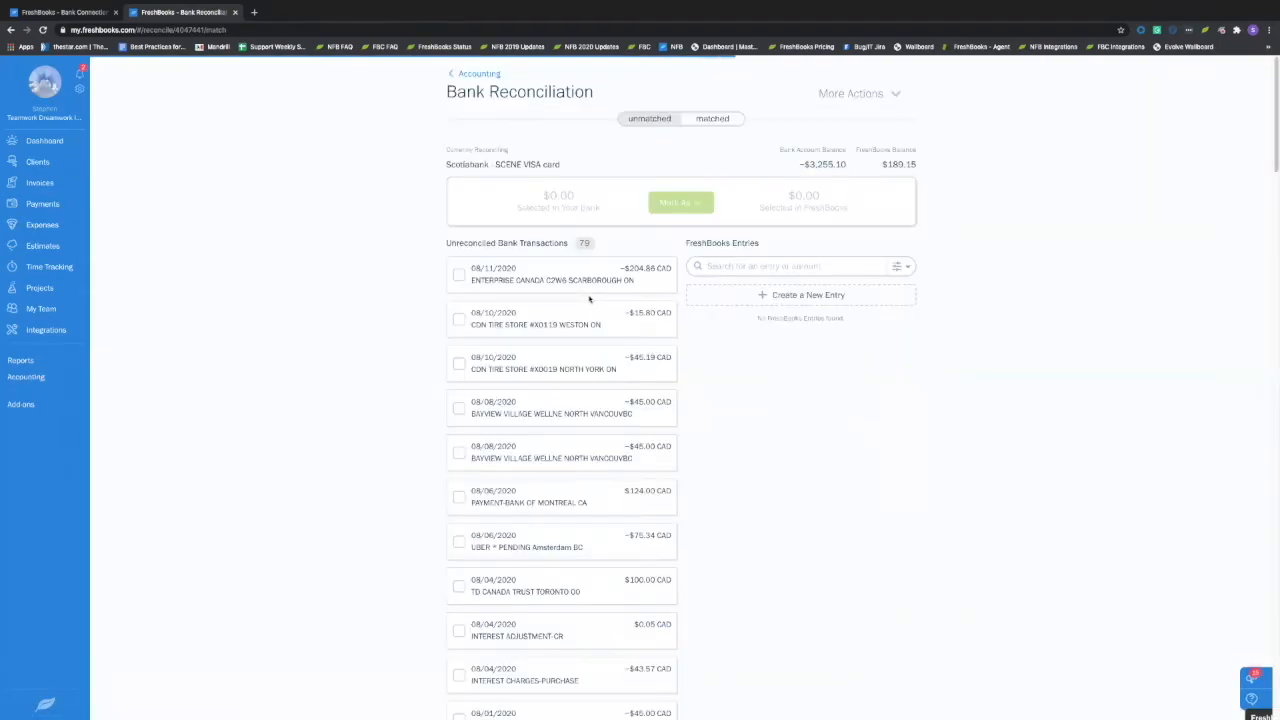
scroll(586, 314, "down", 2)
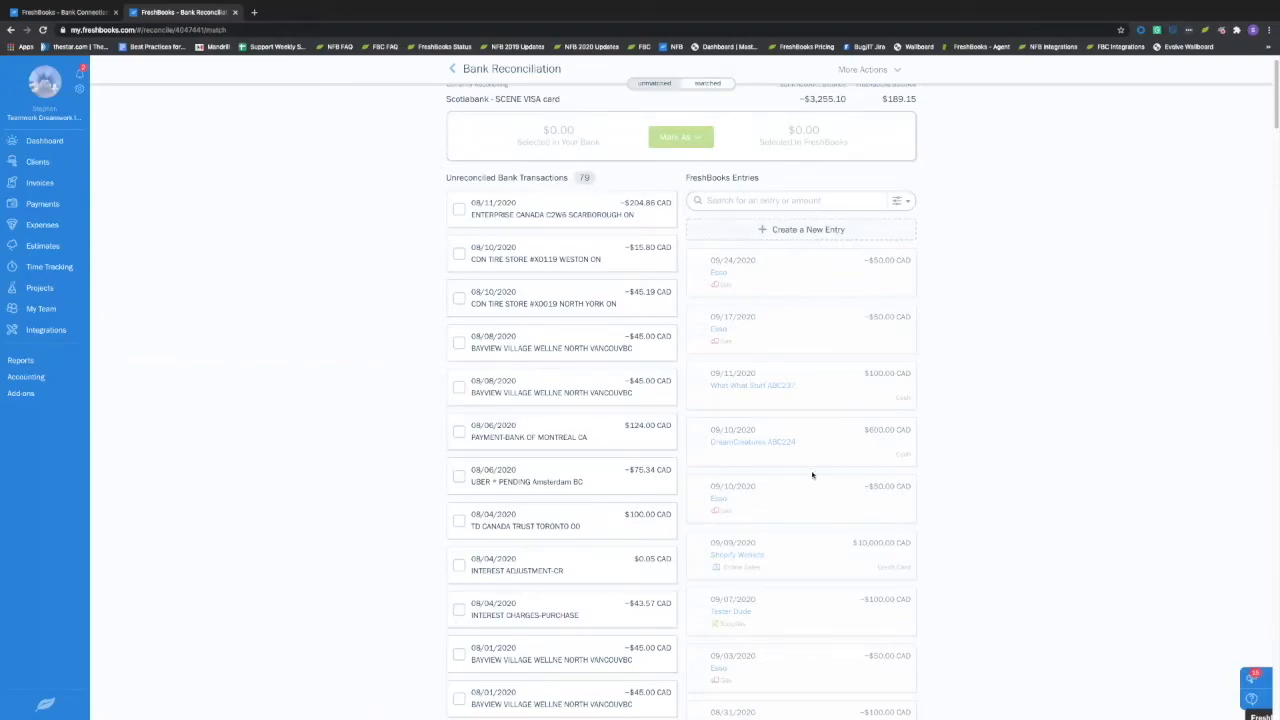
Match the 08/11/2020 ENTERPRISE CANADA bank transaction with the Enterprise Canada expense entry of the same date and amount
left_click(459, 210)
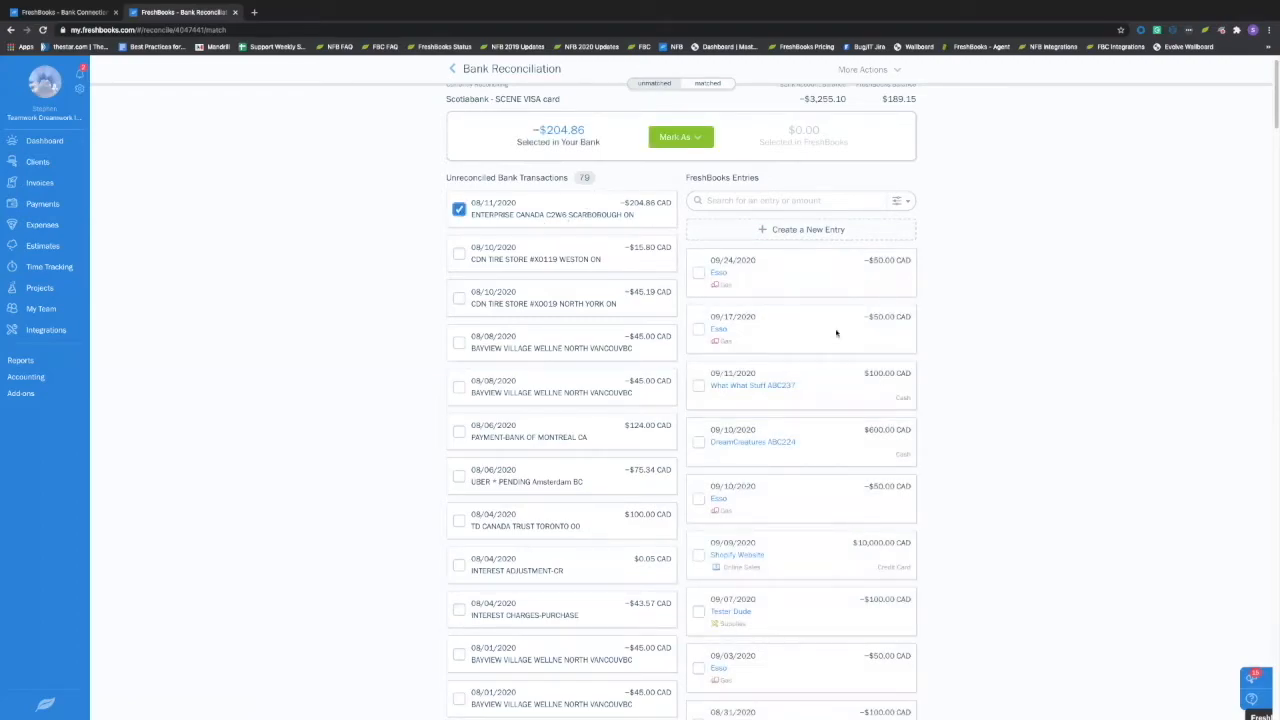
scroll(836, 333, "down", 5)
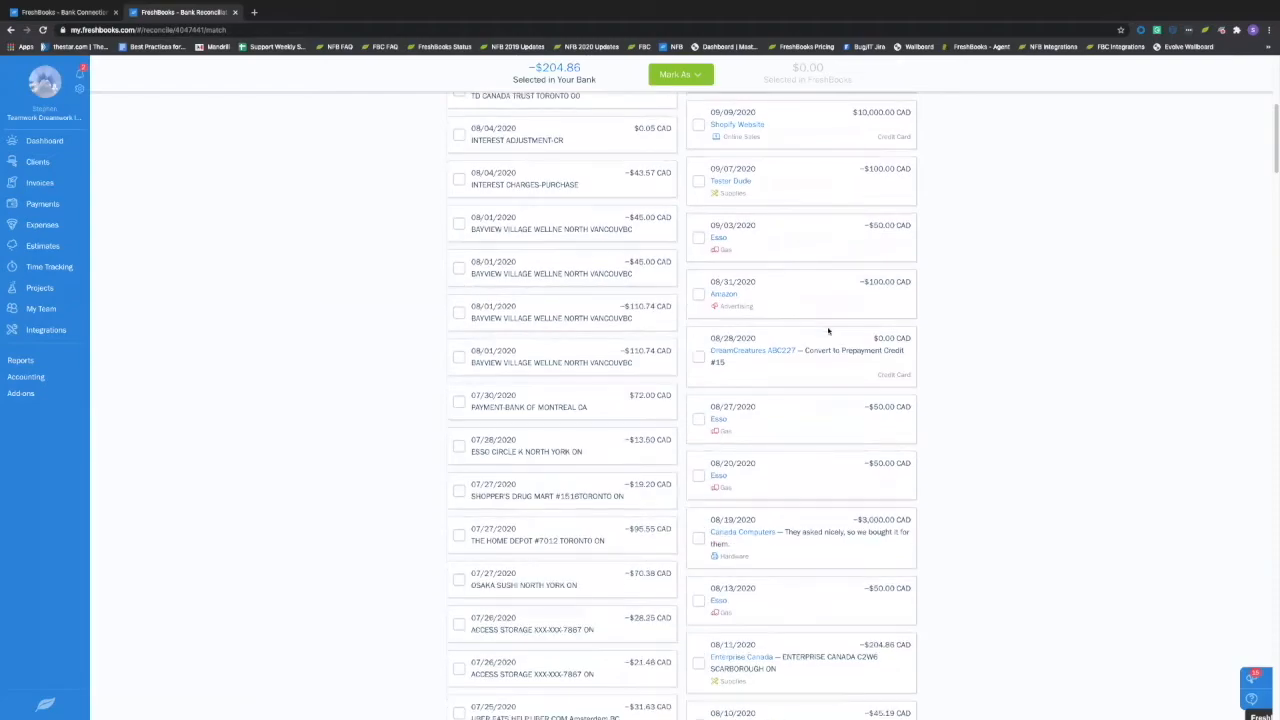
scroll(828, 331, "down", 2)
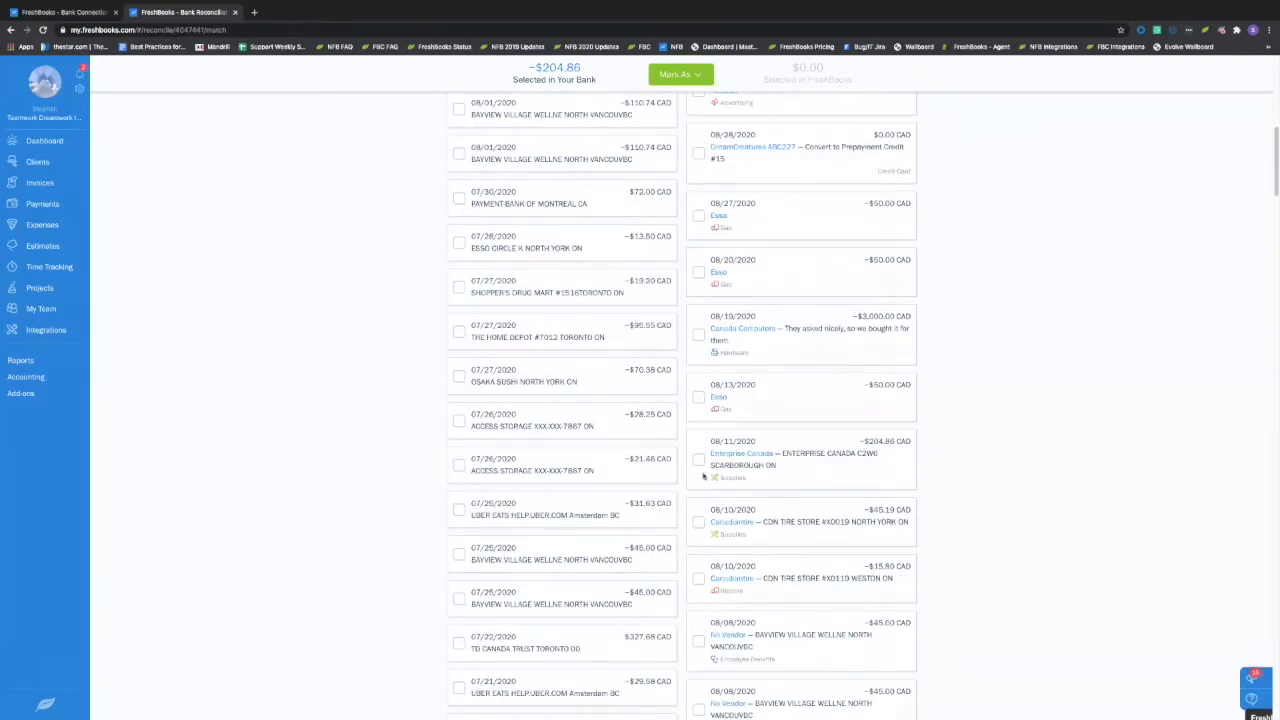
left_click(698, 459)
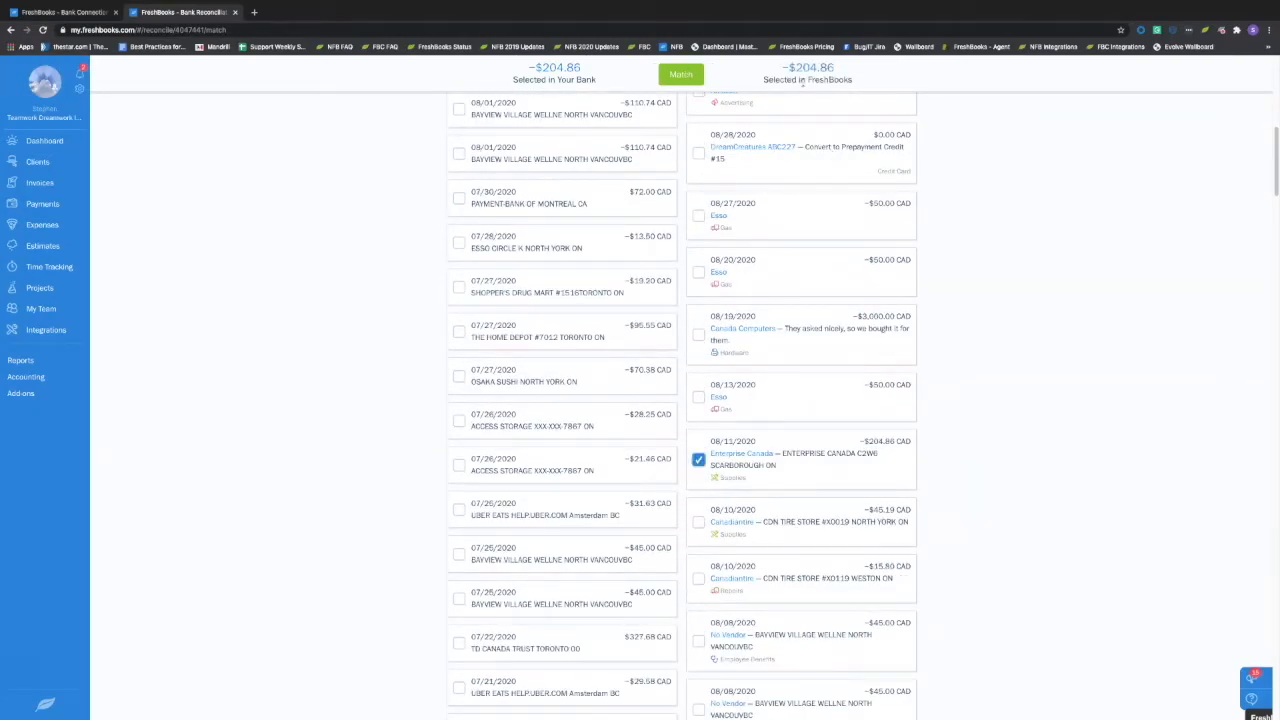
left_click(676, 76)
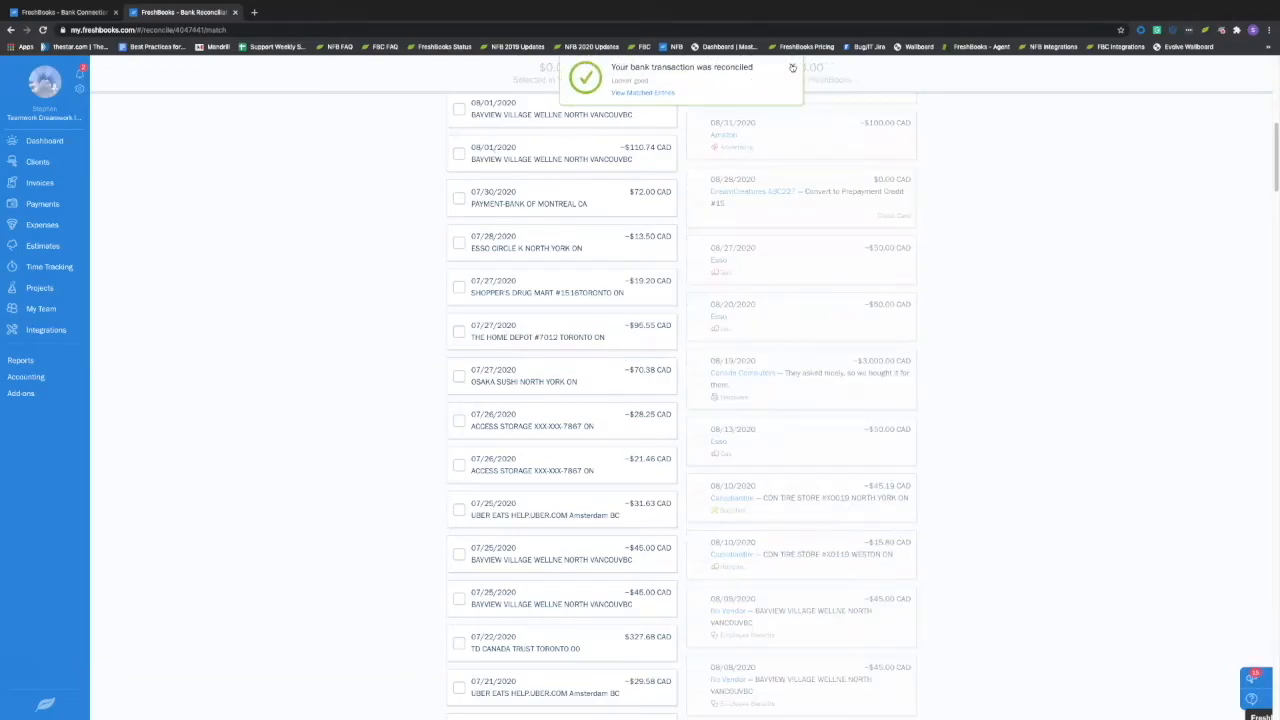
left_click(792, 67)
Examine the Mark As options for the 08/04/2020 TD CANADA TRUST transaction, having selected and cleared the 08/06/2020 Bank of Montreal payment
scroll(800, 251, "up", 5)
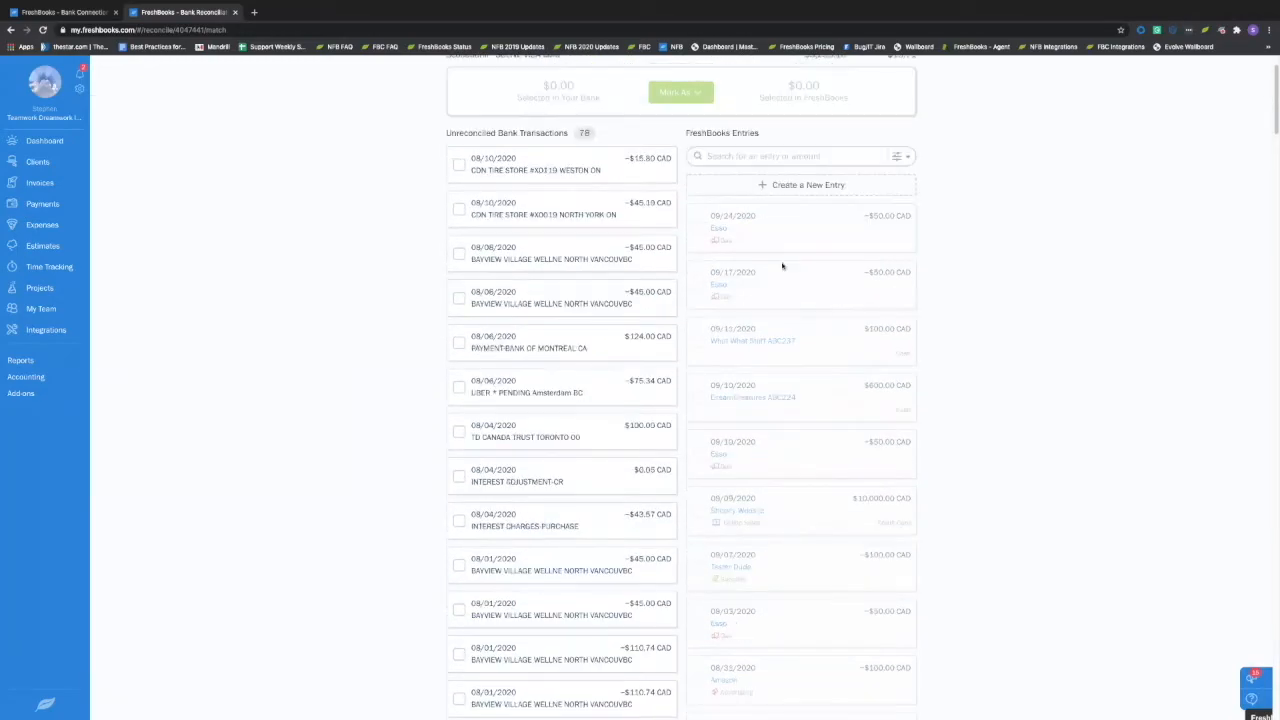
scroll(783, 266, "up", 1)
left_click(459, 363)
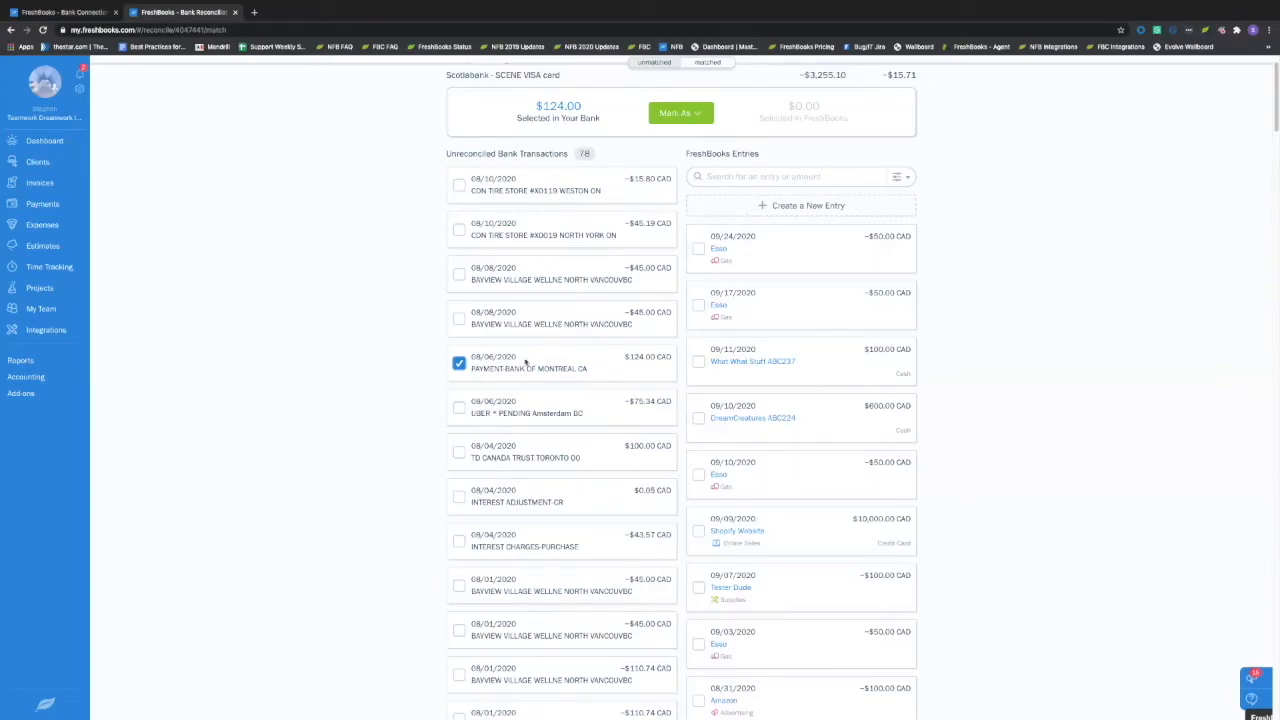
left_click(459, 363)
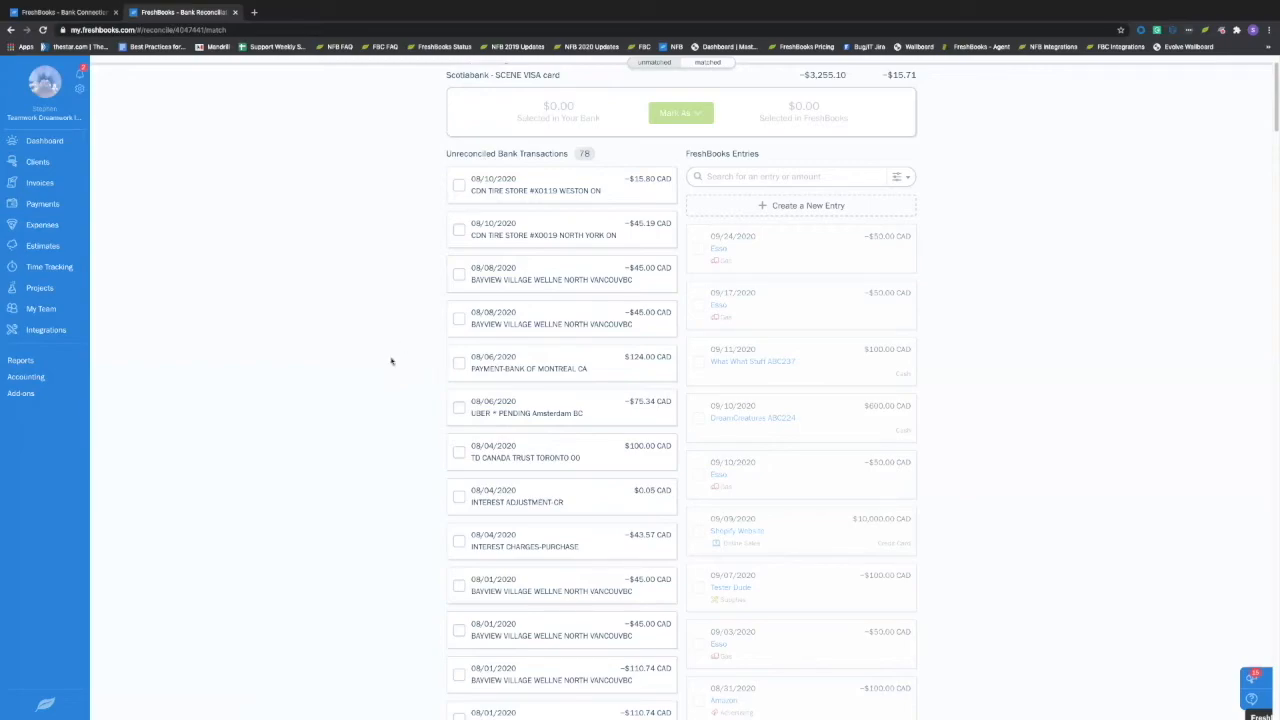
left_click(458, 452)
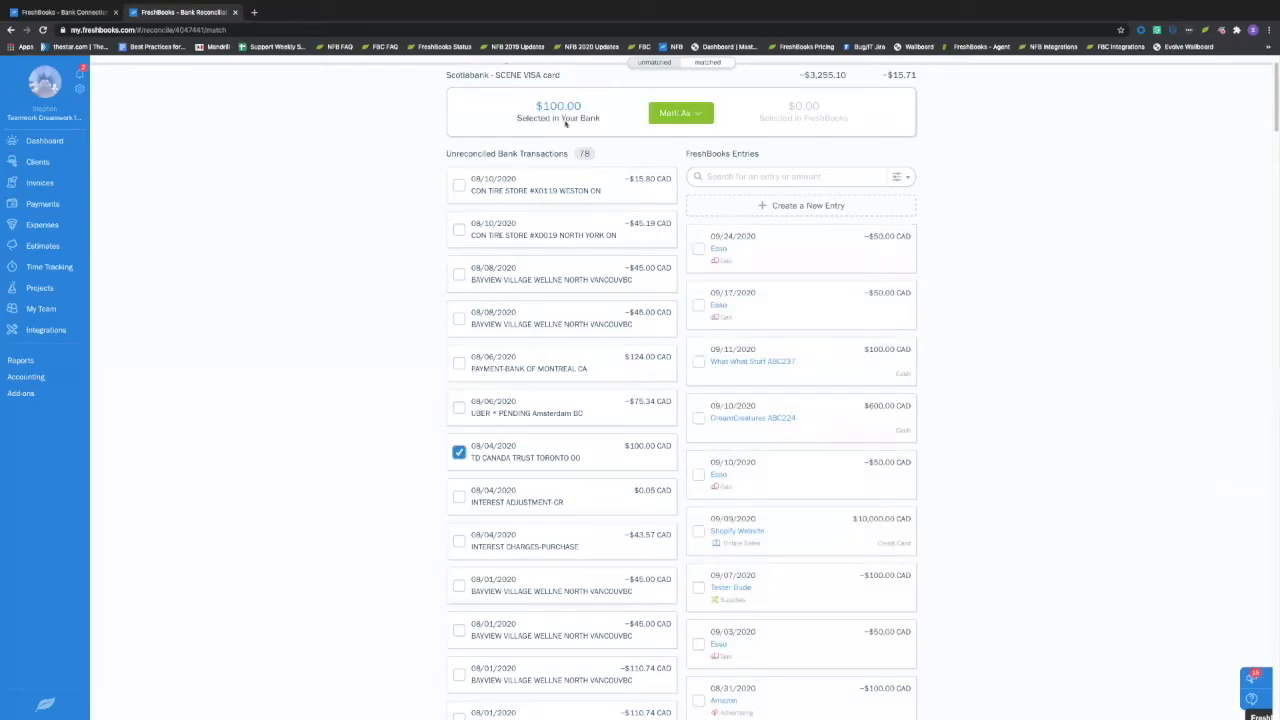
left_click(666, 111)
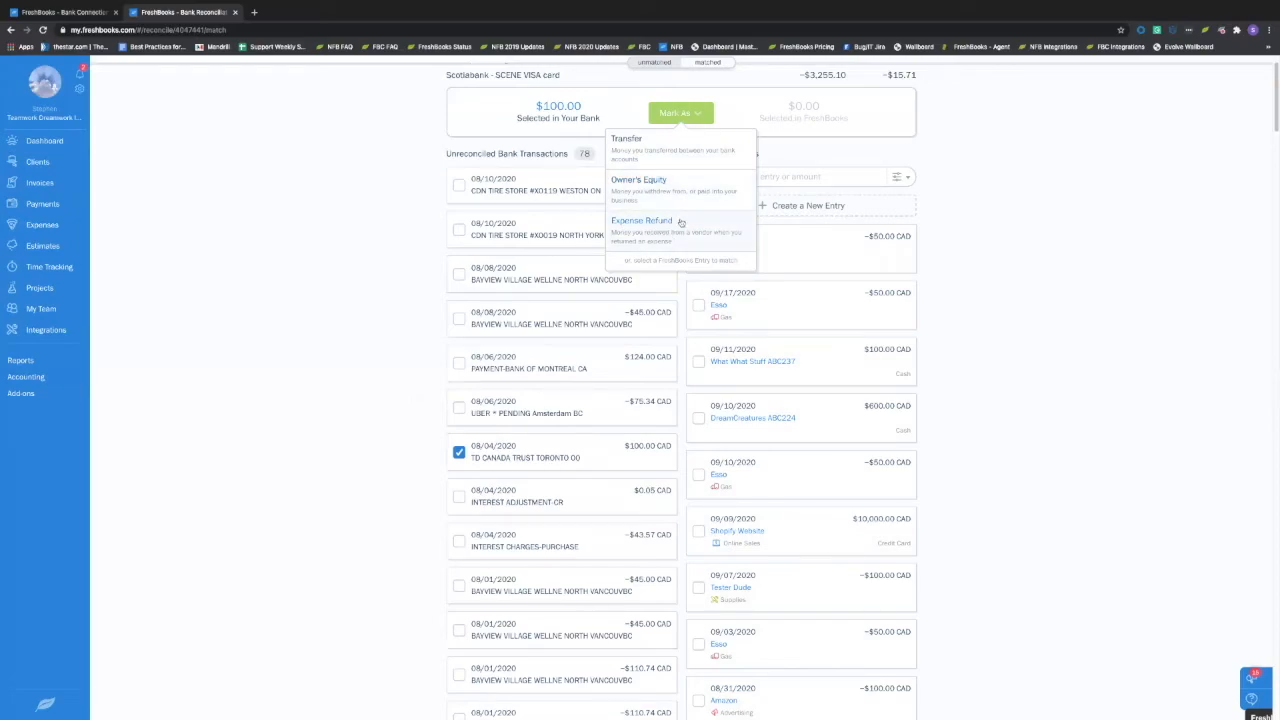
left_click(670, 121)
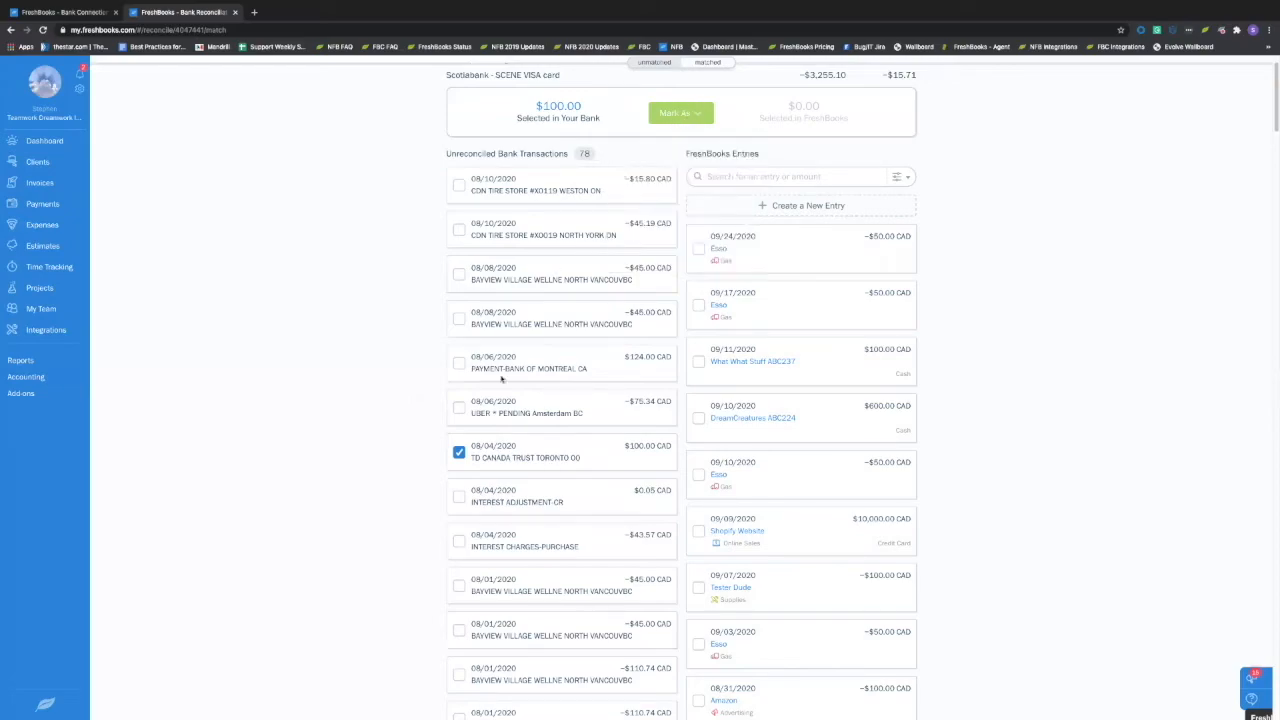
left_click(459, 452)
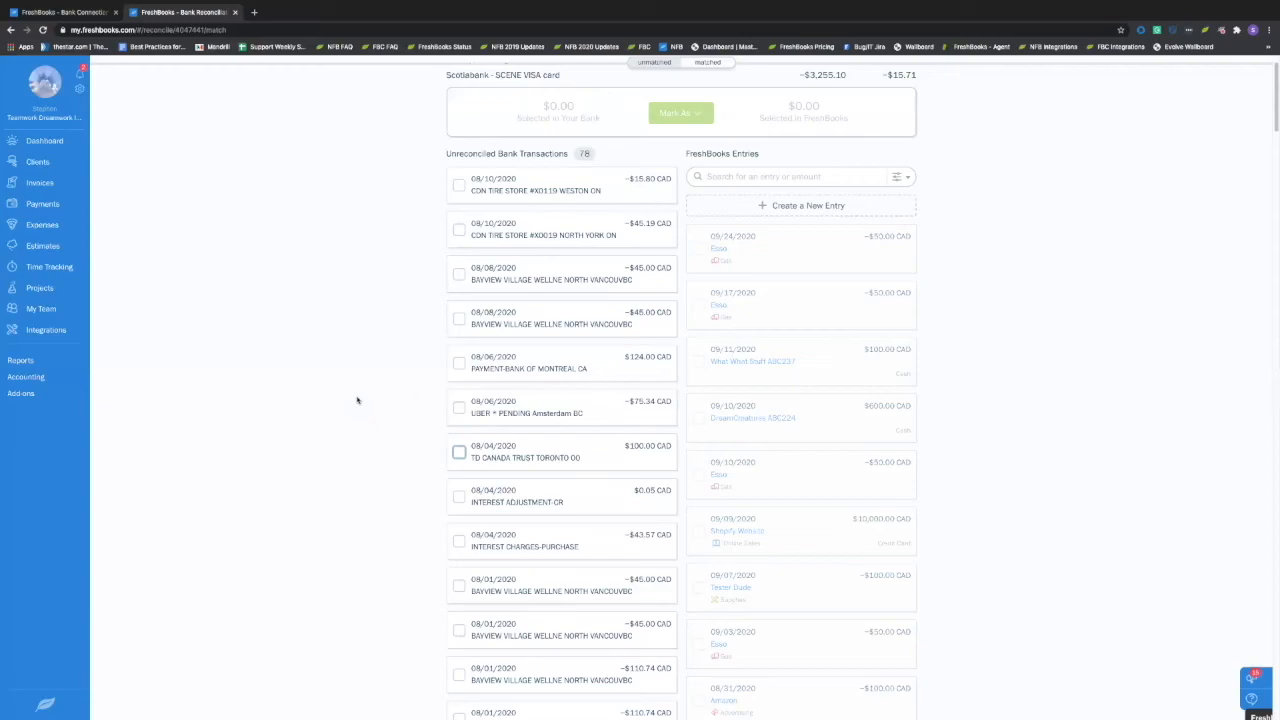
Open the Chart of Accounts from the Accounting page and look through its liability and equity accounts
left_click(56, 377)
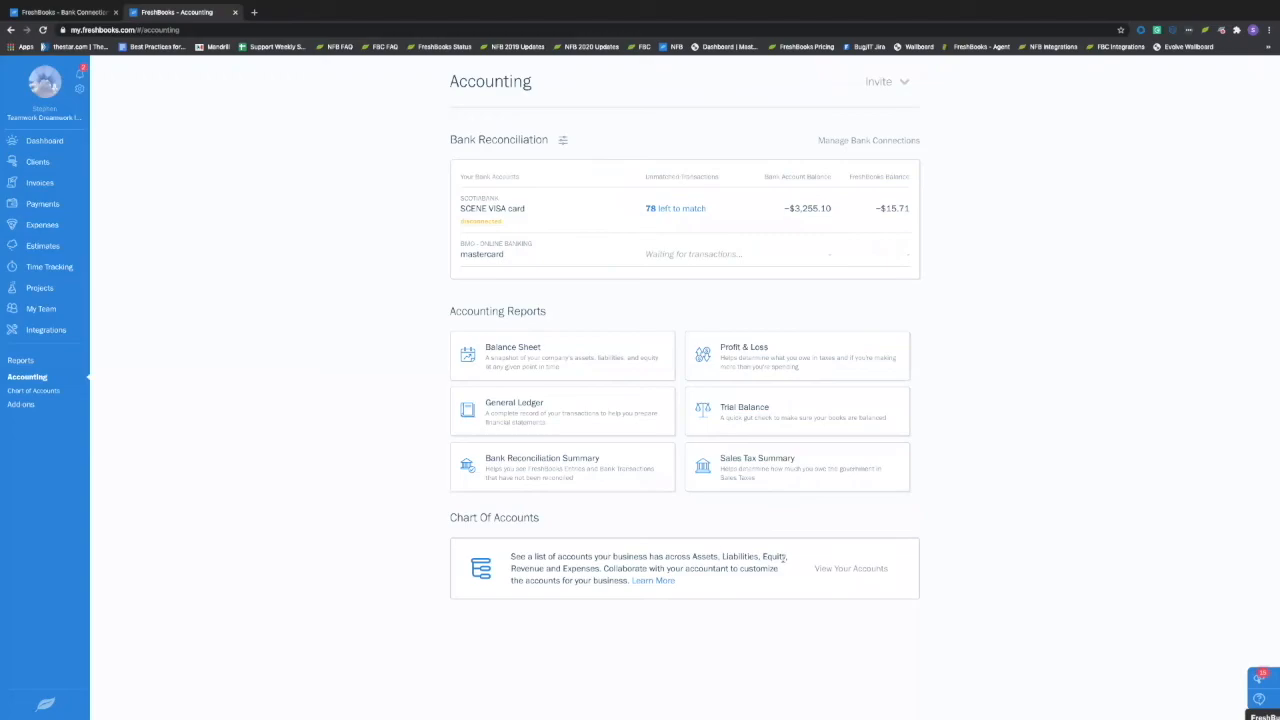
left_click(863, 556)
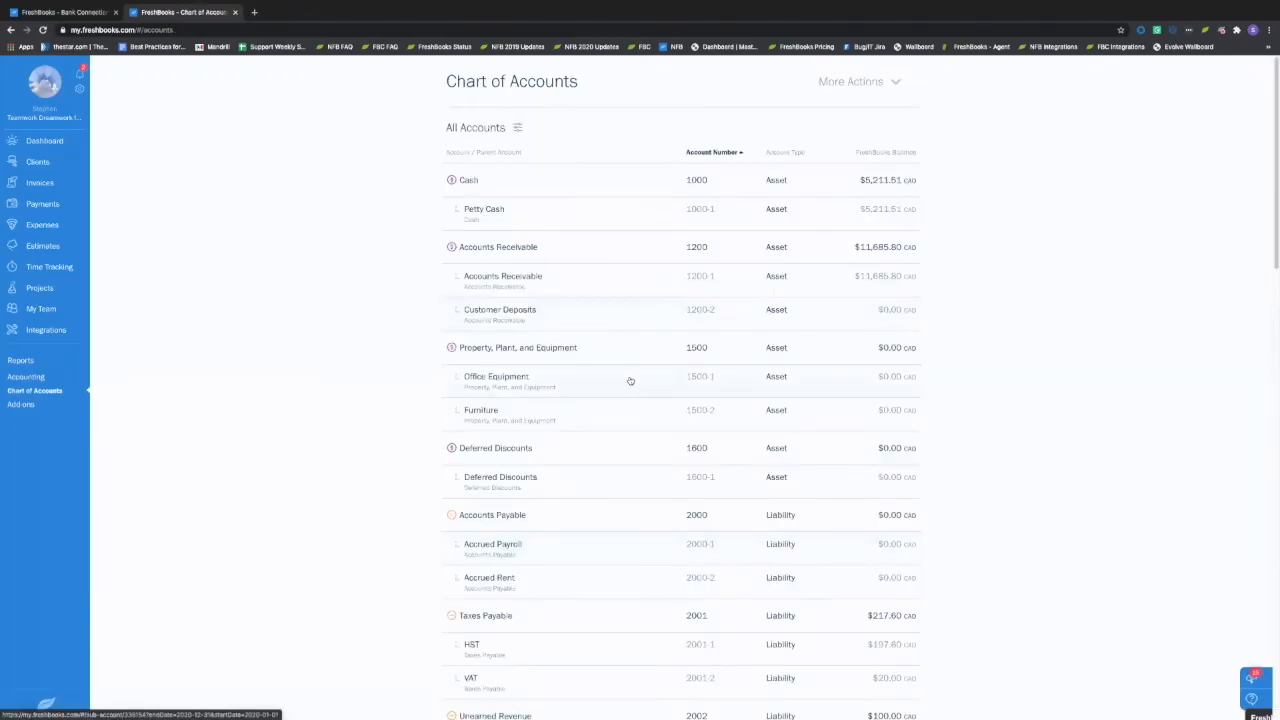
scroll(629, 377, "down", 5)
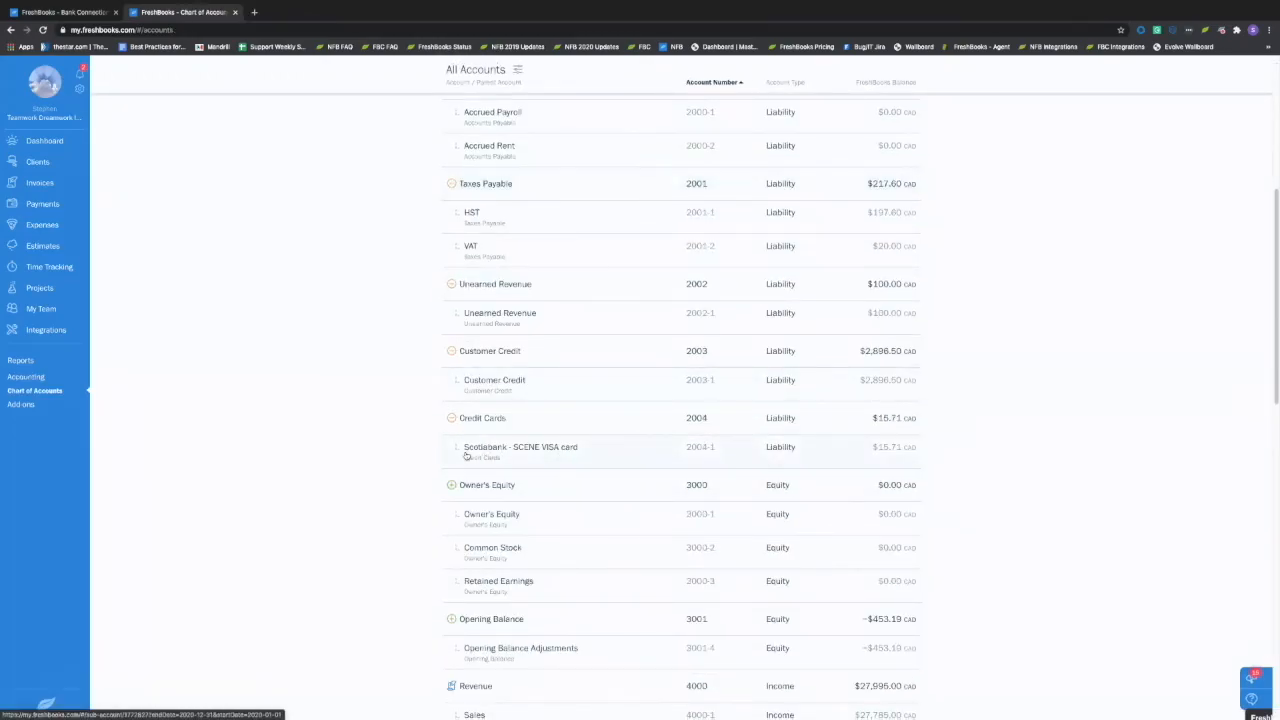